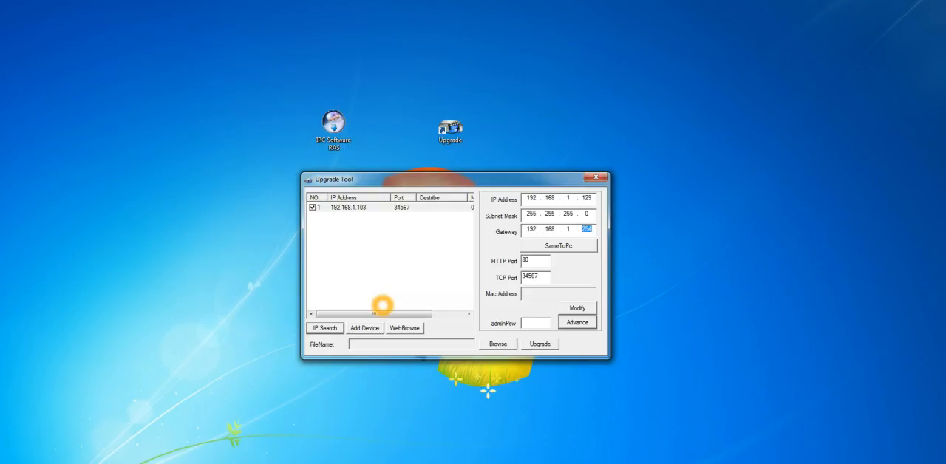
Apply the 192.168.1.129 address settings to the checked camera, select its refreshed entry and close the Upgrade Tool.
left_click(577, 309)
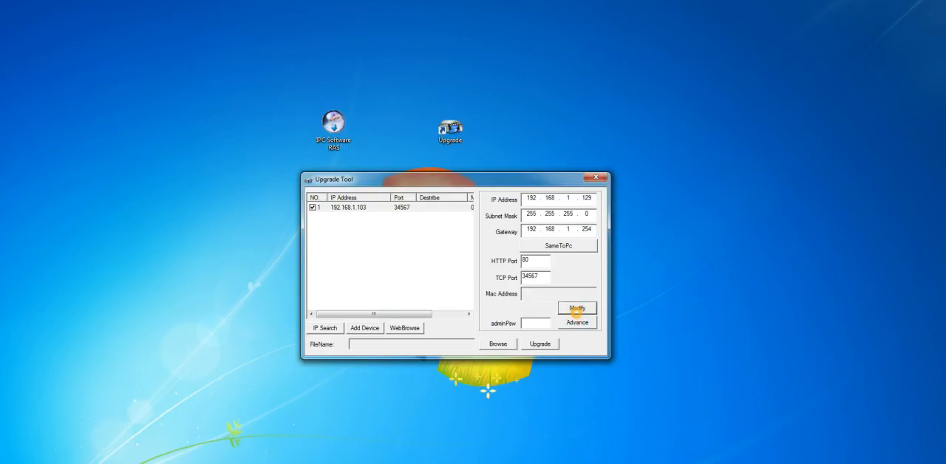
left_click(485, 288)
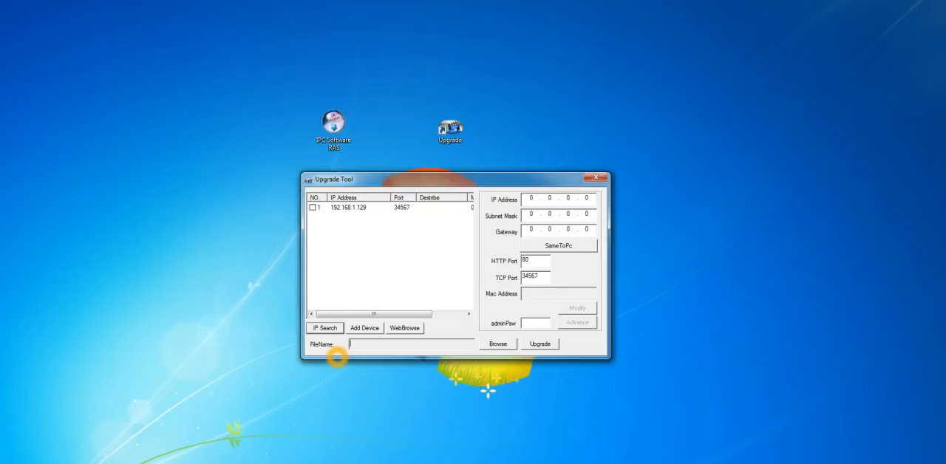
left_click(374, 207)
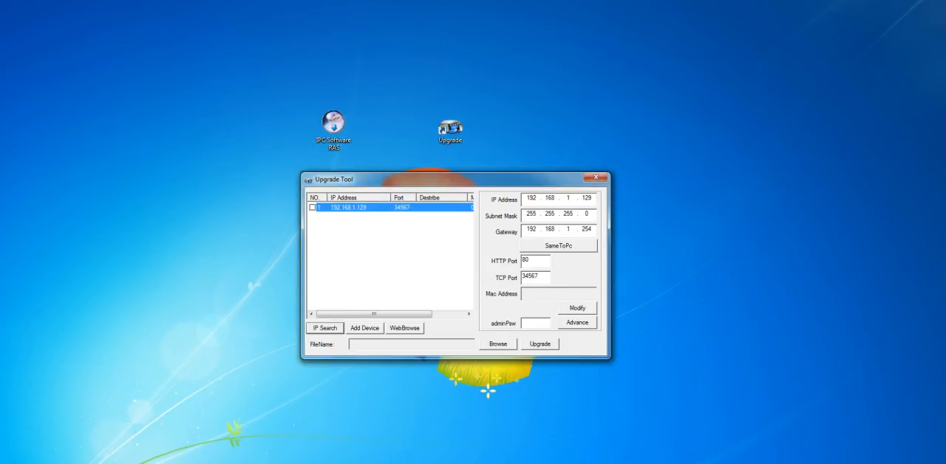
left_click(595, 177)
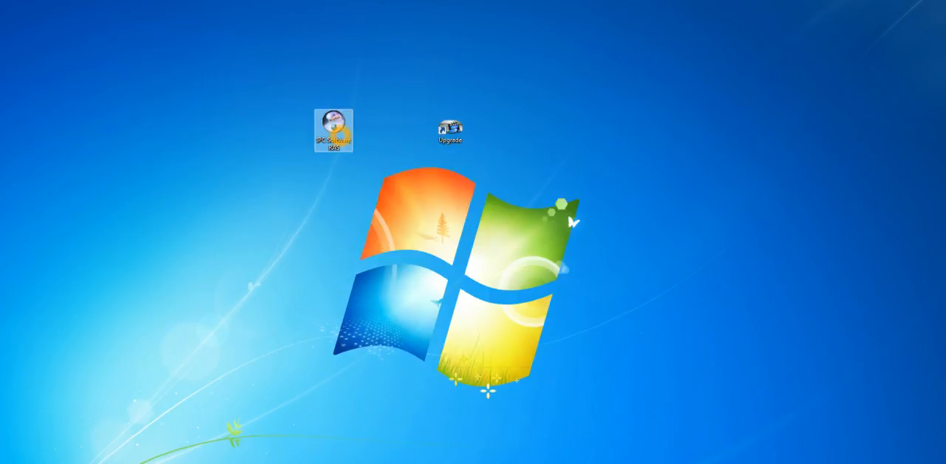
Run the IPC Software RAS installer from the desktop and install the IP CAMERA software.
double_click(333, 130)
left_click(458, 294)
key("Return")
key("Return")
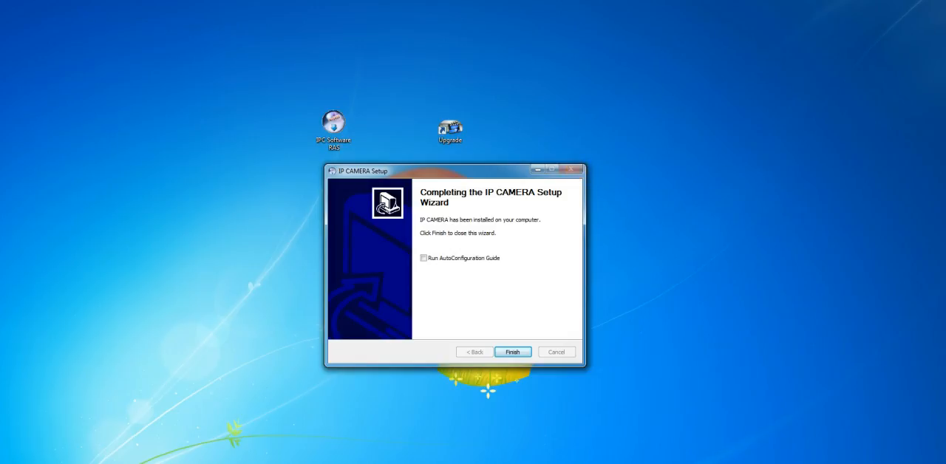
Finish the setup with Run AutoConfiguration Guide enabled and allow AutoConfig through the firewall on private networks.
left_click(423, 258)
left_click(512, 352)
left_click(498, 305)
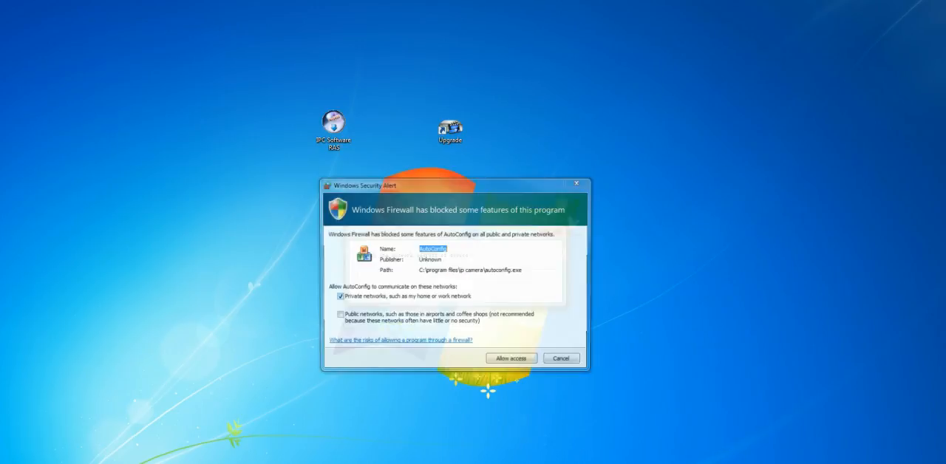
left_click(513, 360)
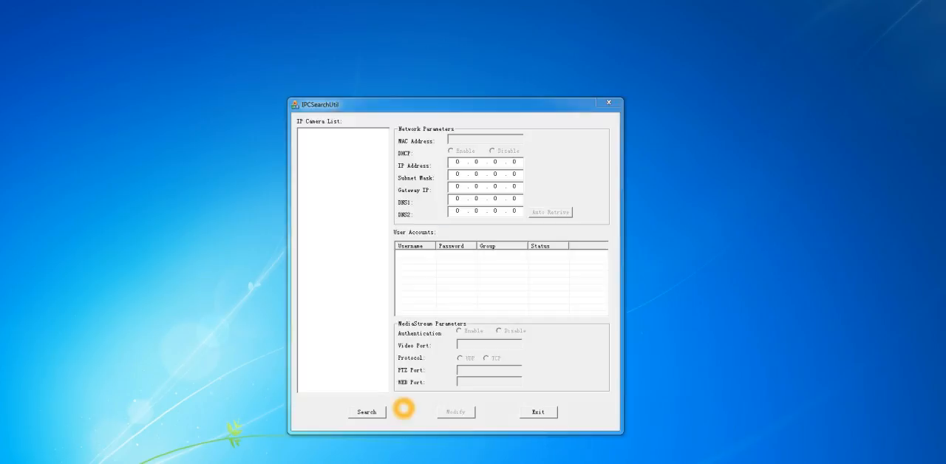
Search the network for IP cameras, allowing IPCSearchUtil through the firewall, and view the parameters of IPC 002.
left_click(367, 412)
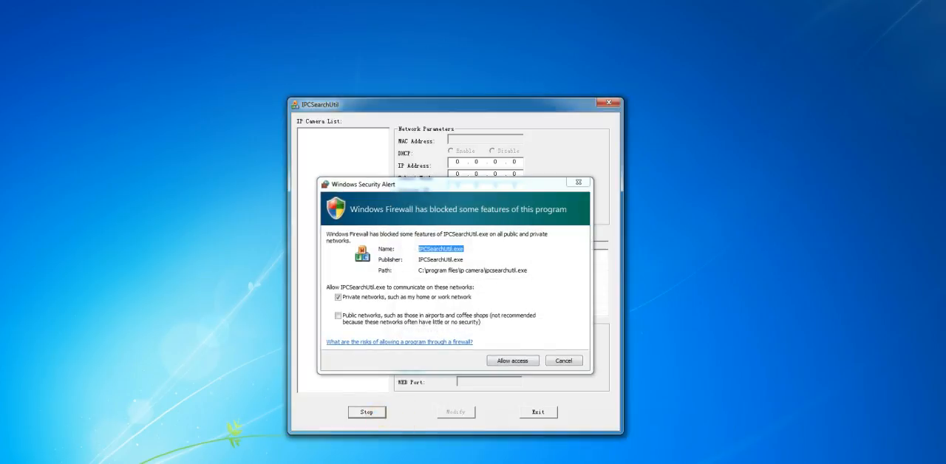
left_click(512, 361)
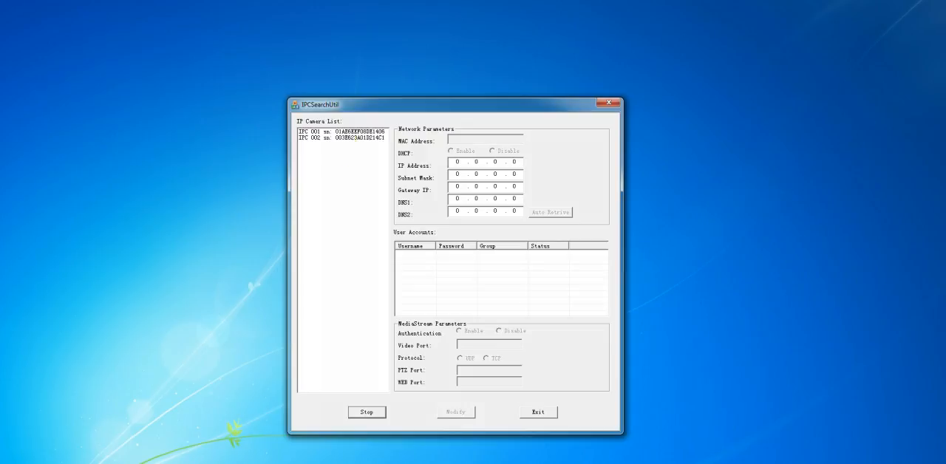
left_click(345, 138)
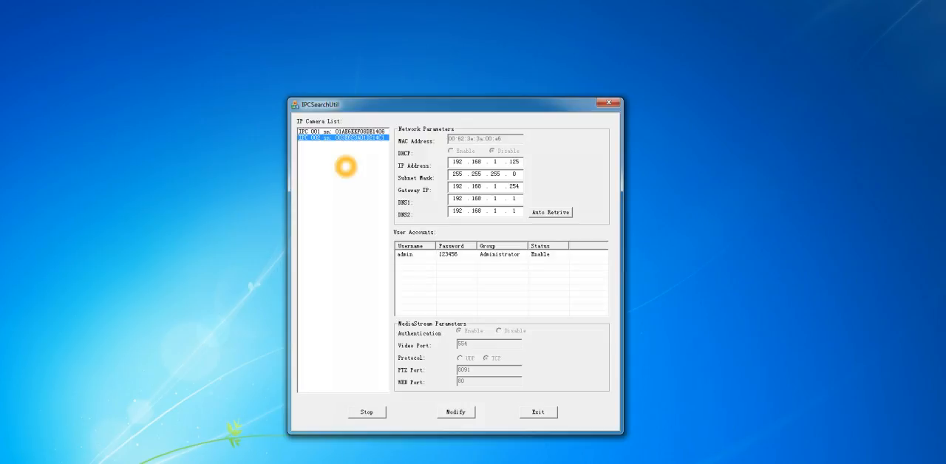
Change the IP address of camera IPC 001 to 192.168.1.107 and apply the modification.
left_click(369, 131)
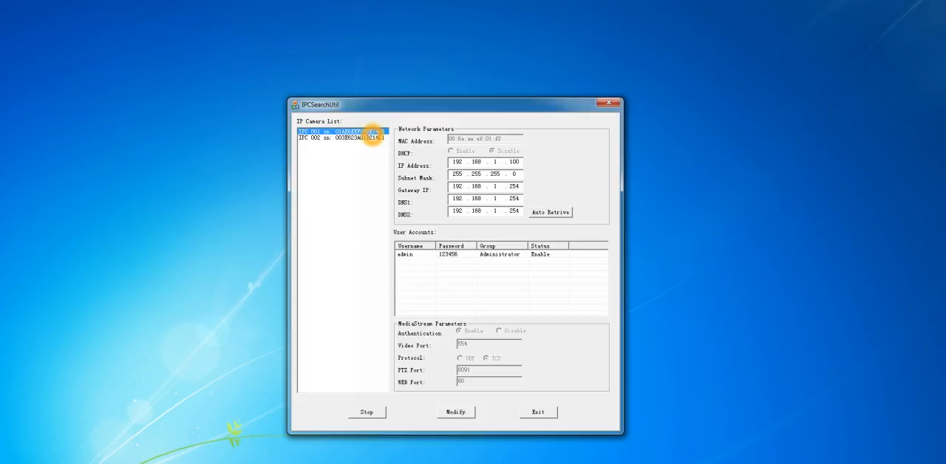
left_click(362, 165)
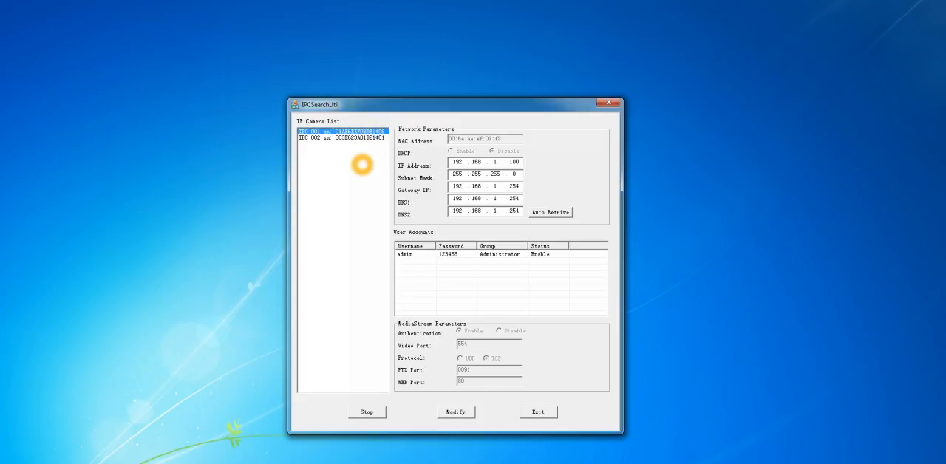
left_click(468, 318)
left_click(519, 170)
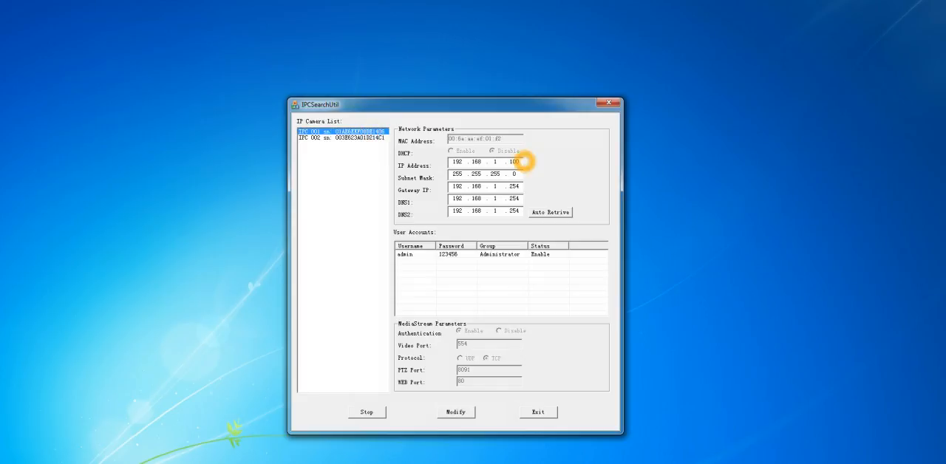
left_click(521, 161)
left_click(532, 186)
key("BackSpace")
type("7")
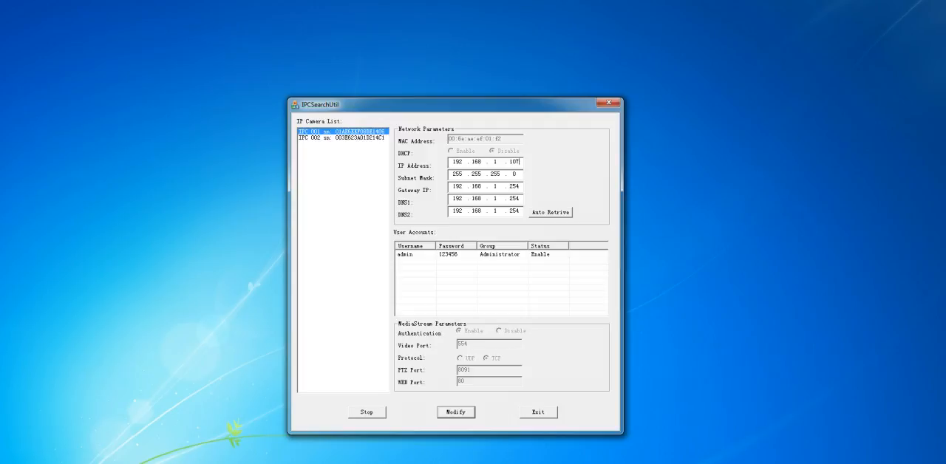
left_click(456, 412)
left_click(510, 293)
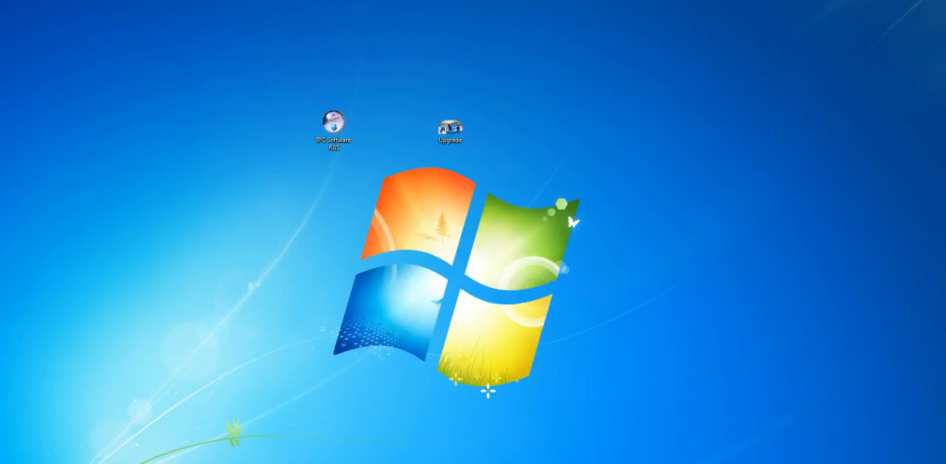
Switch to Internet Explorer and open the camera's web page at 192.168.1.107.
key("super")
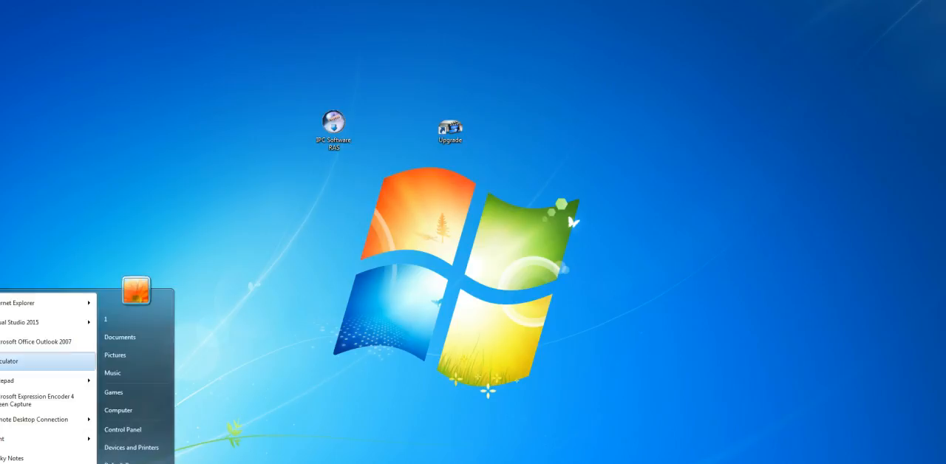
left_click(44, 303)
left_click(142, 31)
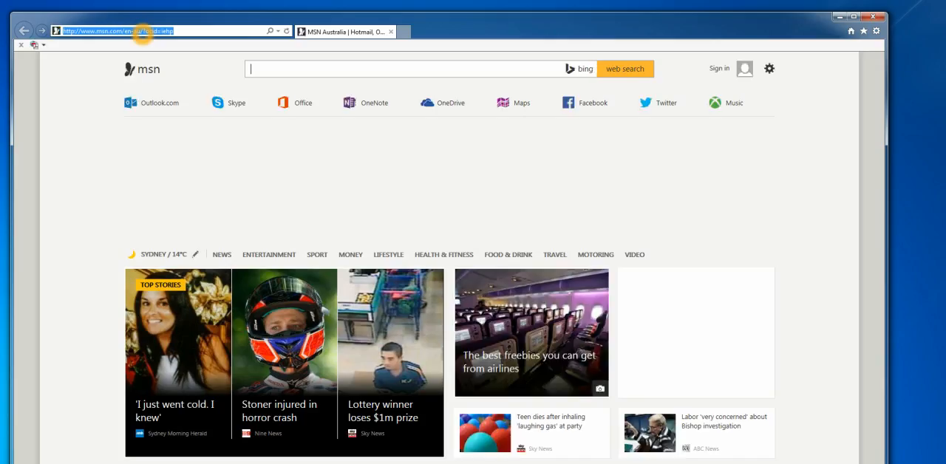
type("192.1")
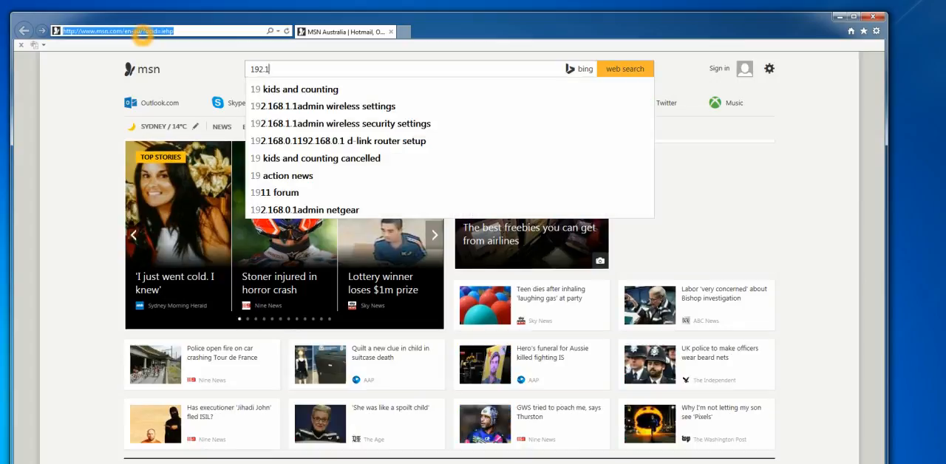
type("68.1.107")
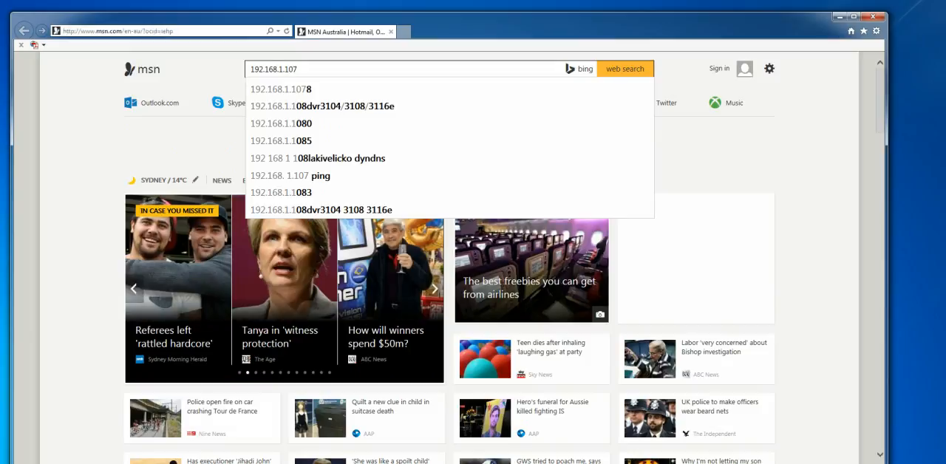
left_click_drag(308, 72, 192, 80)
key("ctrl+c")
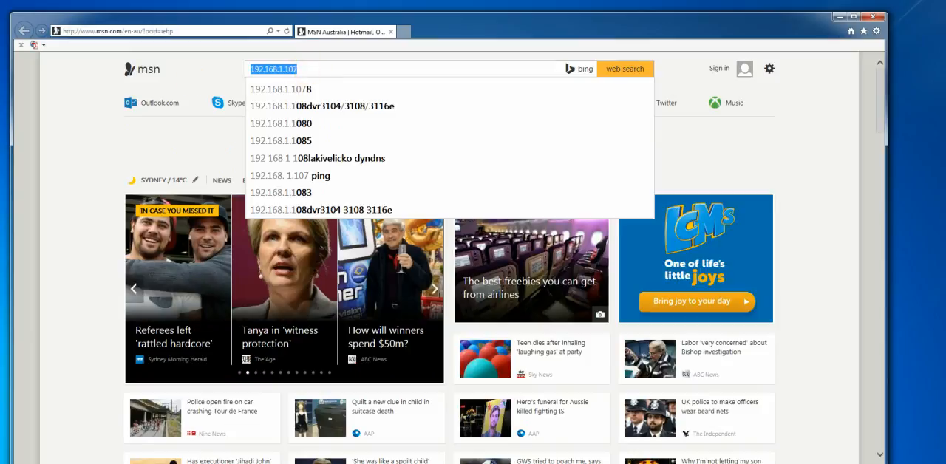
left_click(177, 31)
key("ctrl+v")
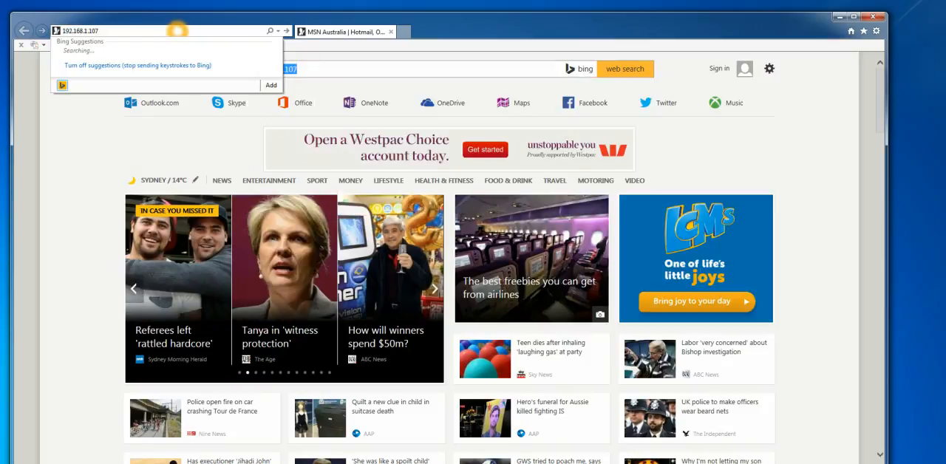
key("Return")
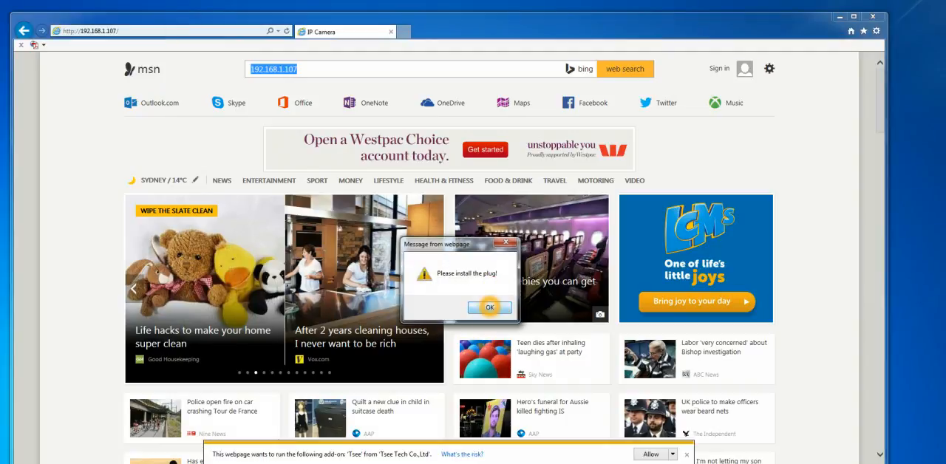
Dismiss the plug-in message and allow the Tsee add-on to run on the camera page.
left_click(489, 309)
left_click(491, 310)
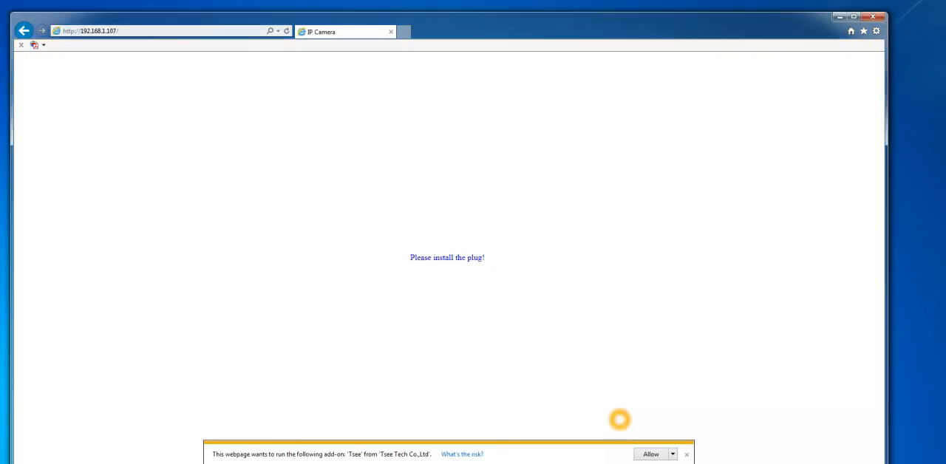
left_click(649, 454)
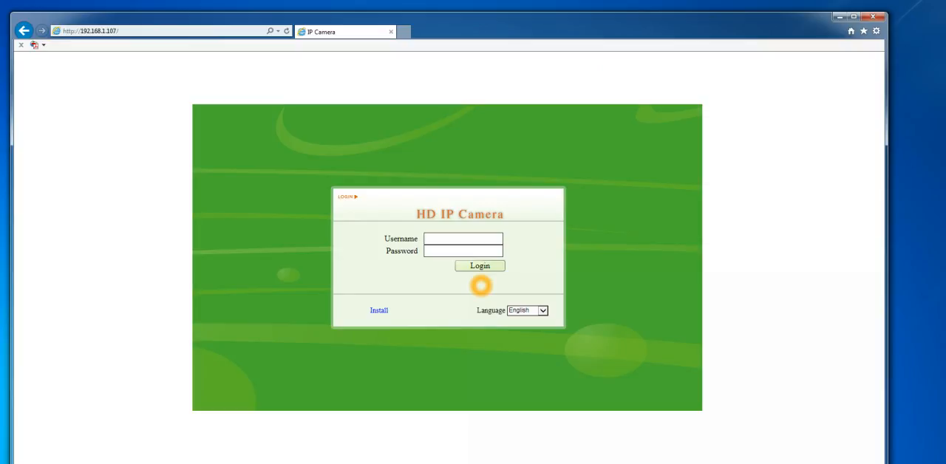
Log in to the HD IP Camera page with username admin and the account password.
left_click(444, 242)
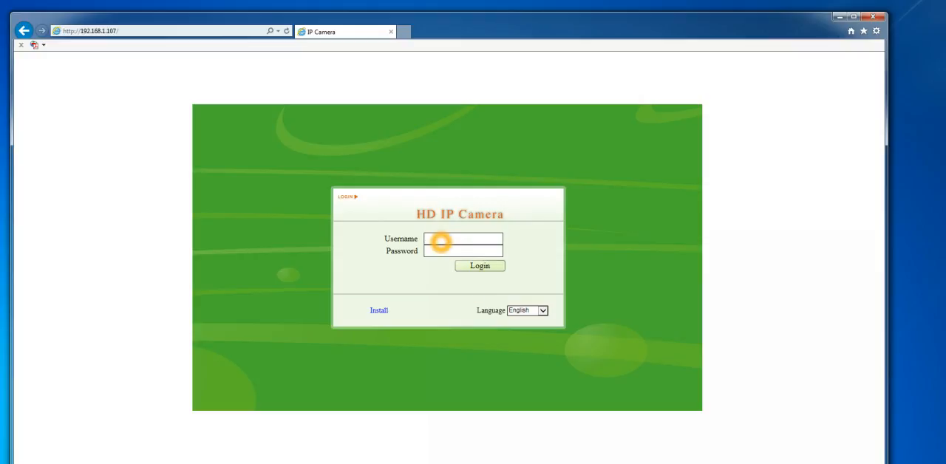
type("admin")
left_click(446, 250)
left_click(474, 269)
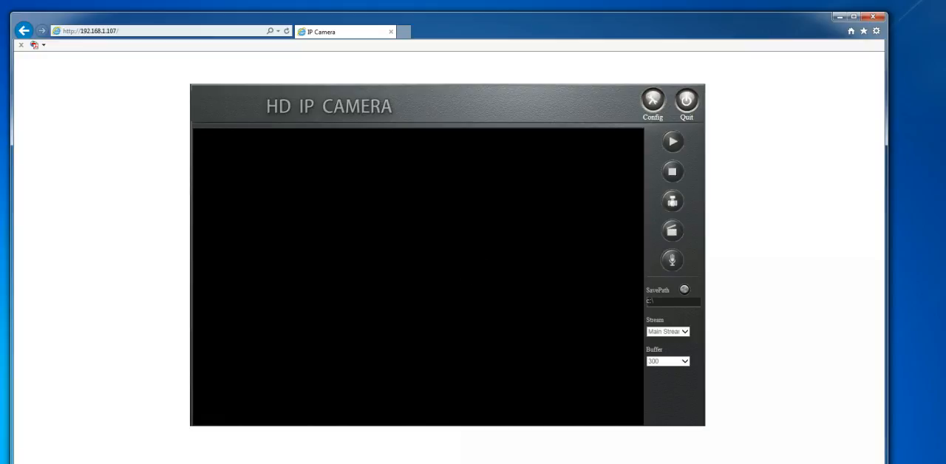
Open the camera's remote configuration and view its Ethernet setup.
left_click(653, 100)
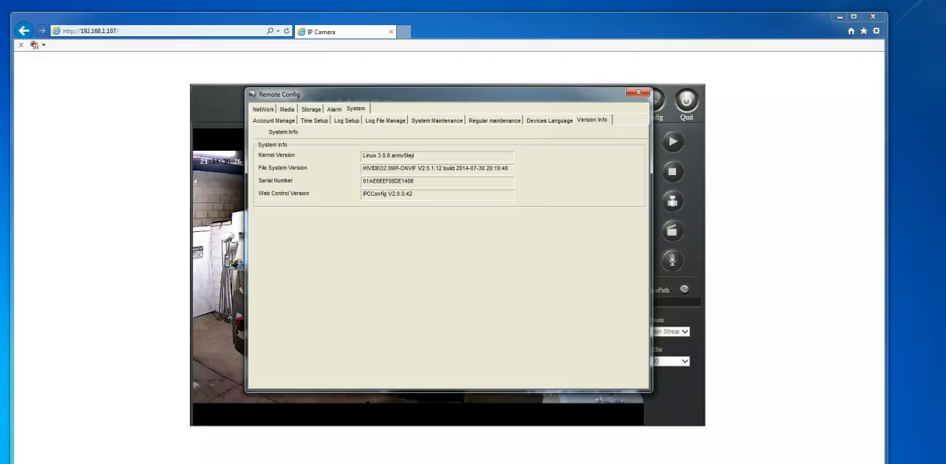
left_click(266, 108)
left_click(305, 120)
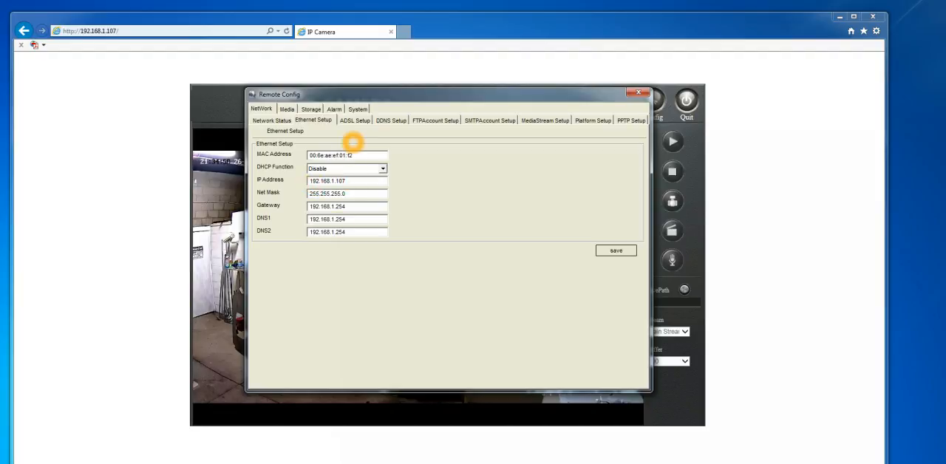
View the camera's video capture and video encode settings and list the main stream resolution options.
left_click(287, 108)
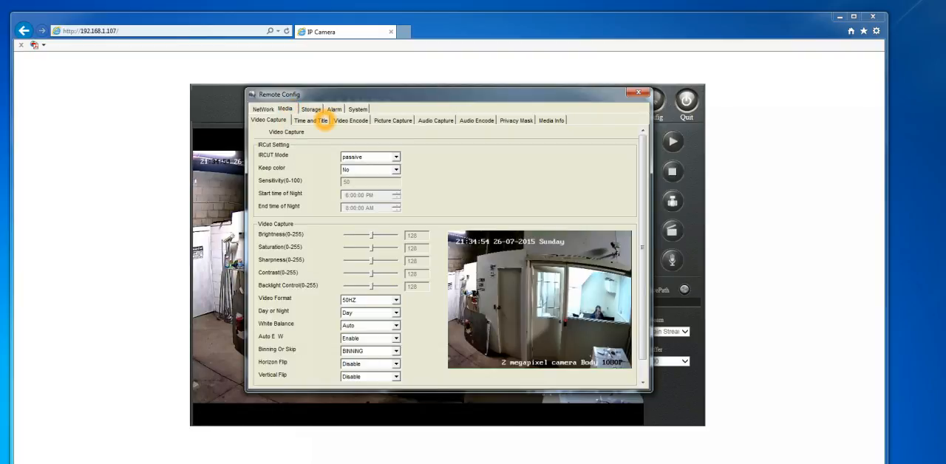
left_click(347, 121)
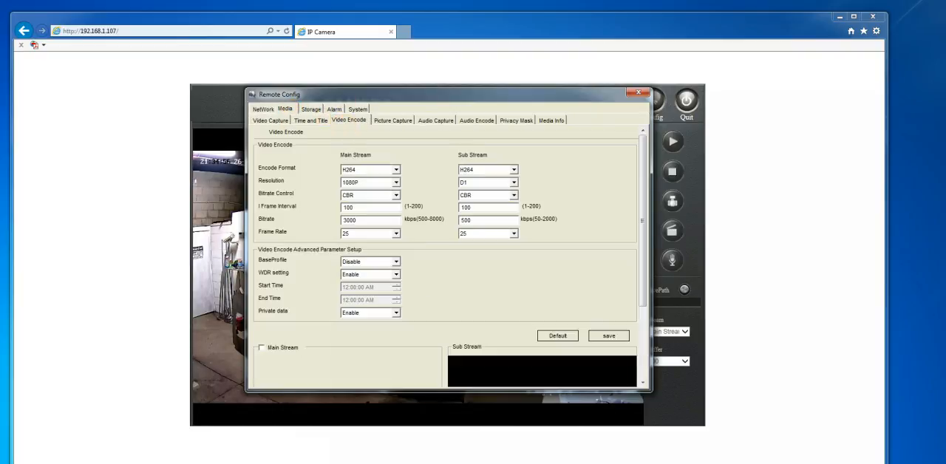
left_click(395, 183)
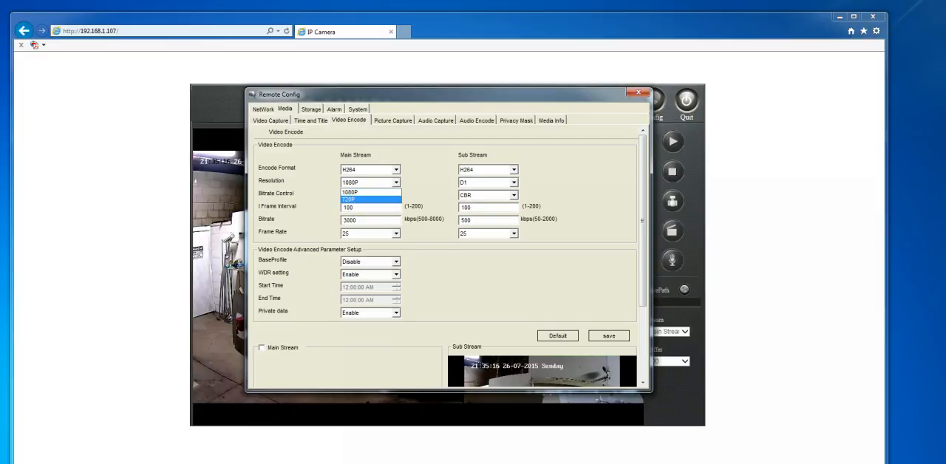
Open the second camera's web page at 192.168.1.125 in a new browser tab.
left_click(404, 31)
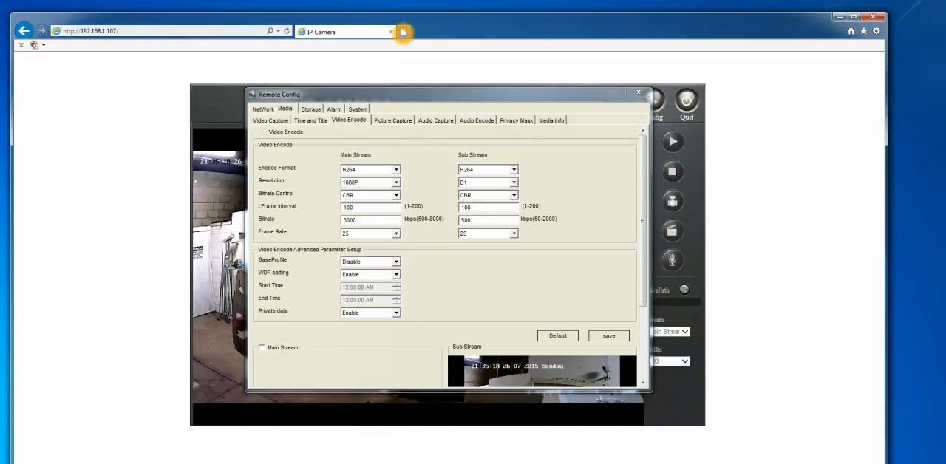
left_click(404, 31)
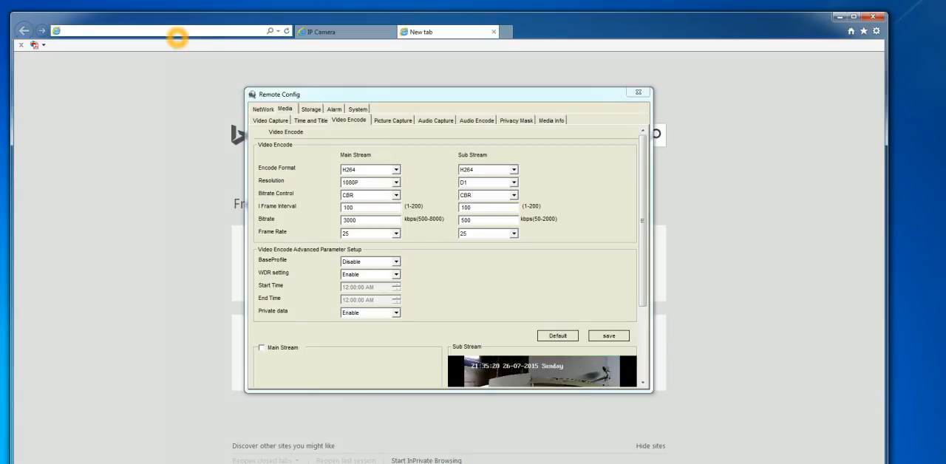
type("192.168")
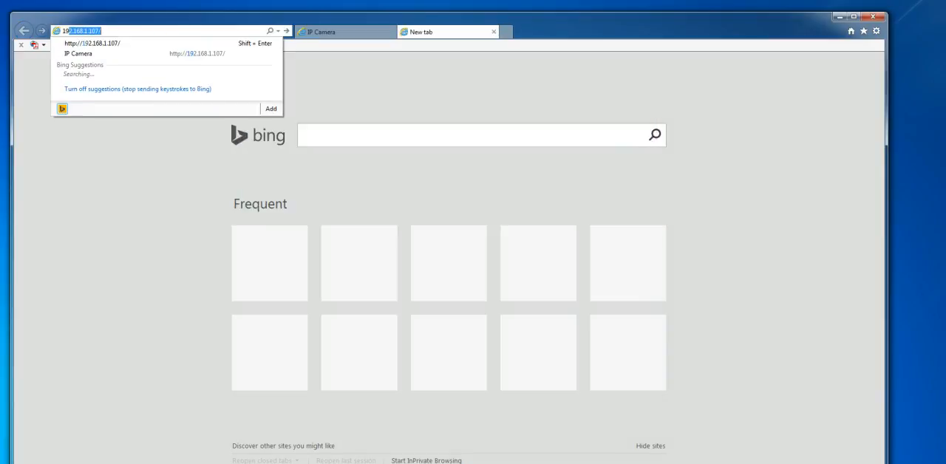
type(".1.125")
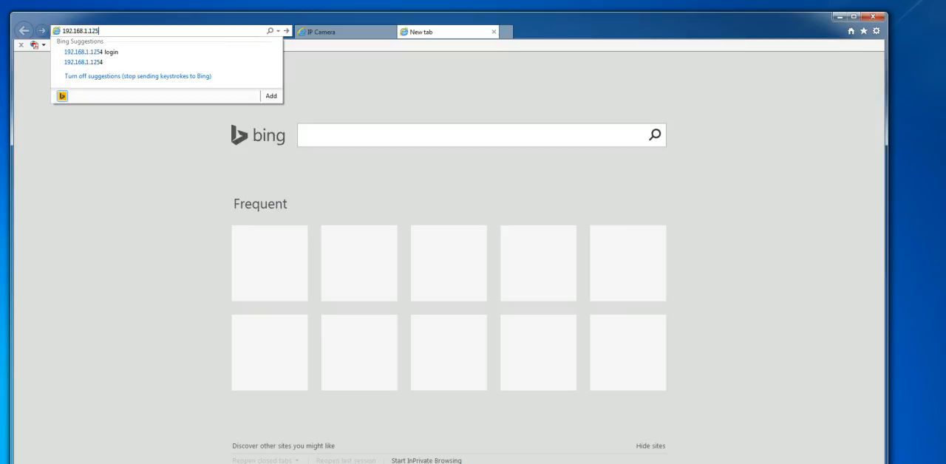
key("Return")
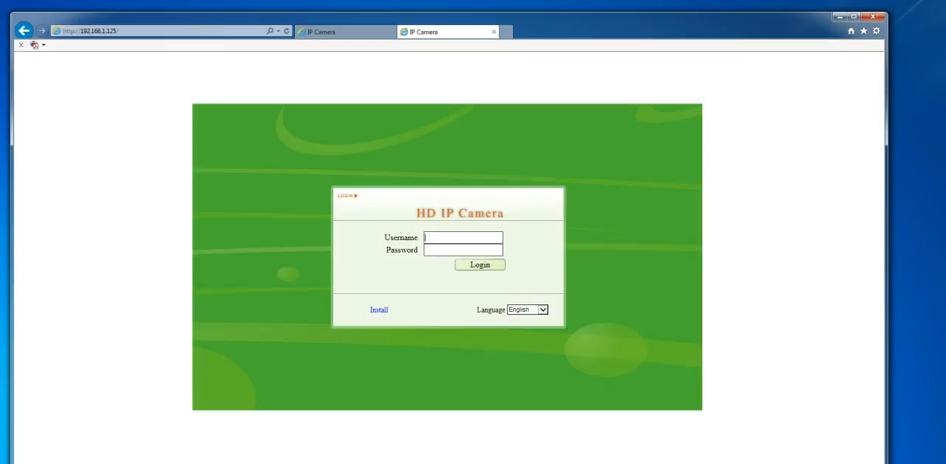
Log in to the second HD IP Camera page with username admin and the account password.
type("admin")
left_click(447, 251)
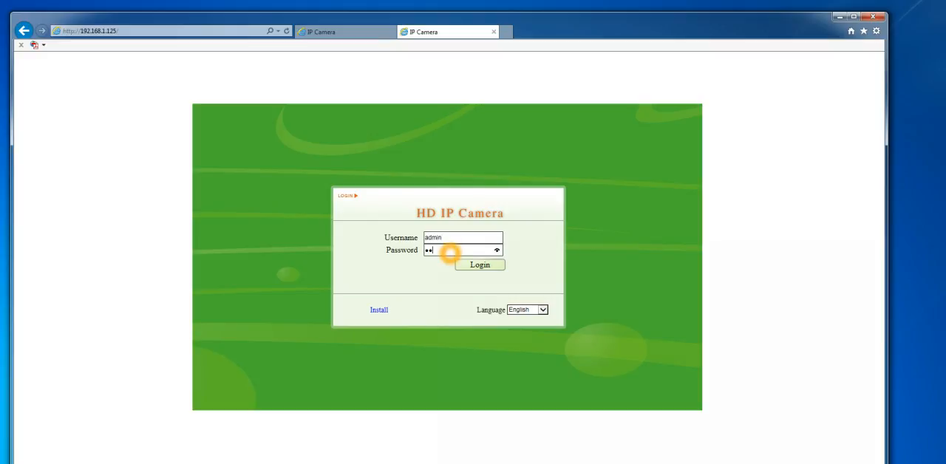
left_click(479, 265)
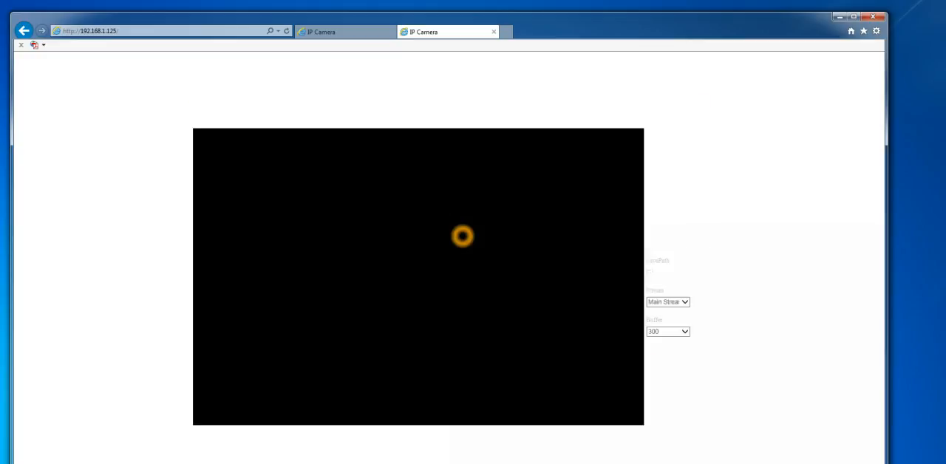
Open the second camera's remote configuration and list the main stream resolution options in its video encode settings.
left_click(653, 100)
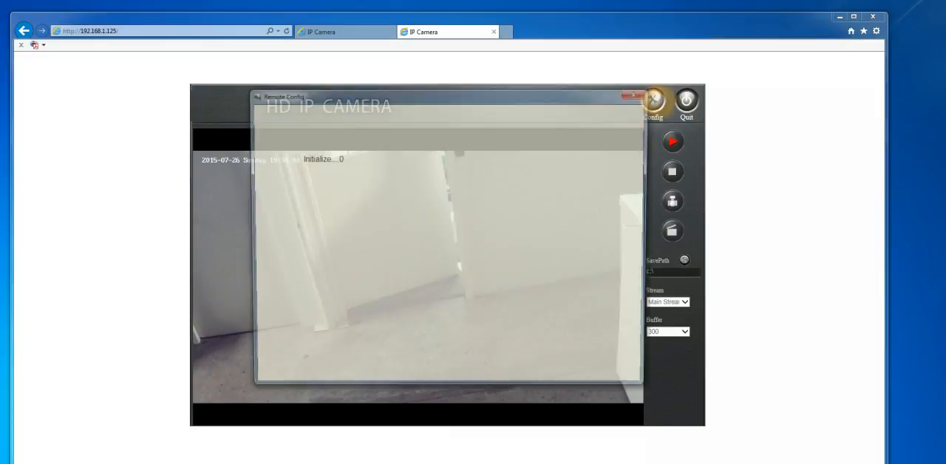
left_click(286, 109)
left_click(359, 119)
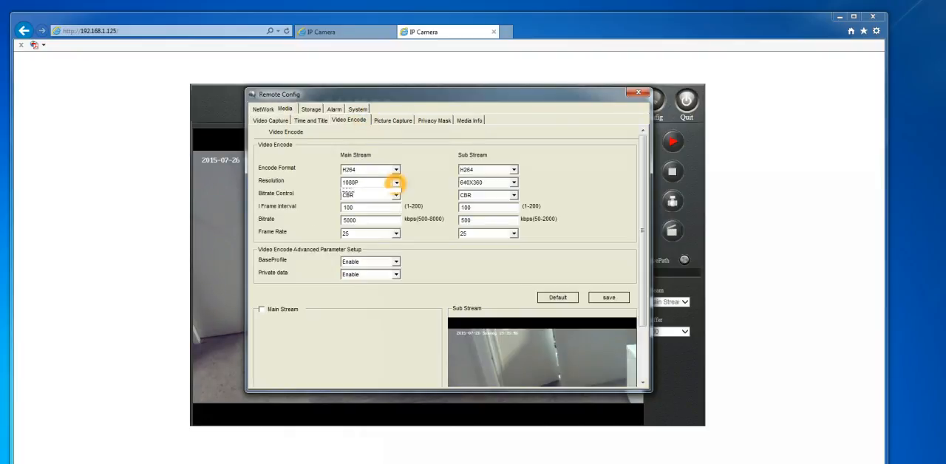
left_click(396, 182)
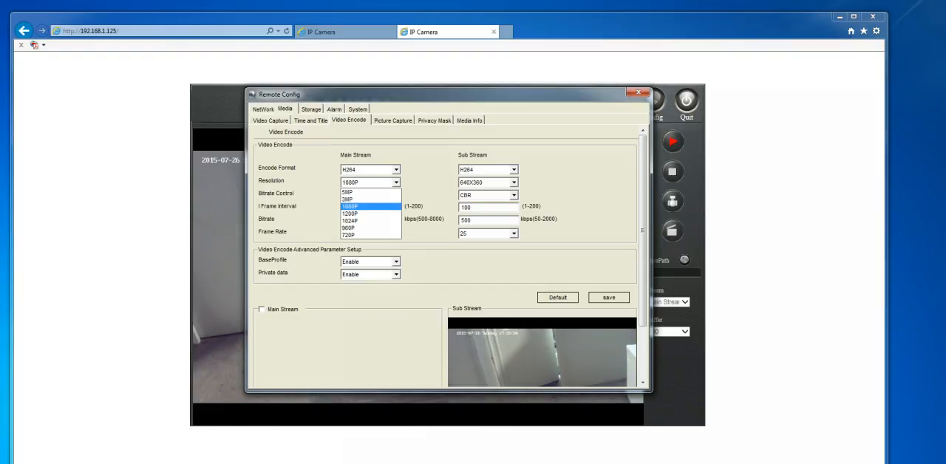
Return to the 192.168.1.107 camera page and check the open configuration window's resolution options and network status.
left_click(329, 33)
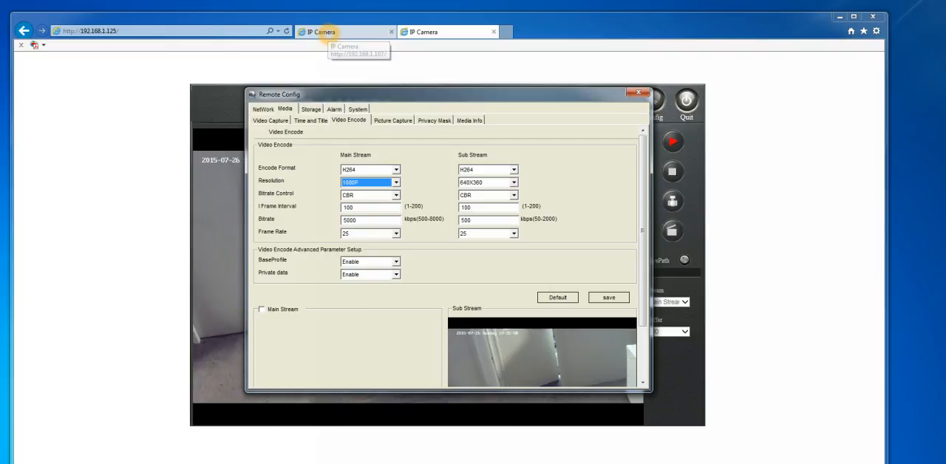
left_click(329, 34)
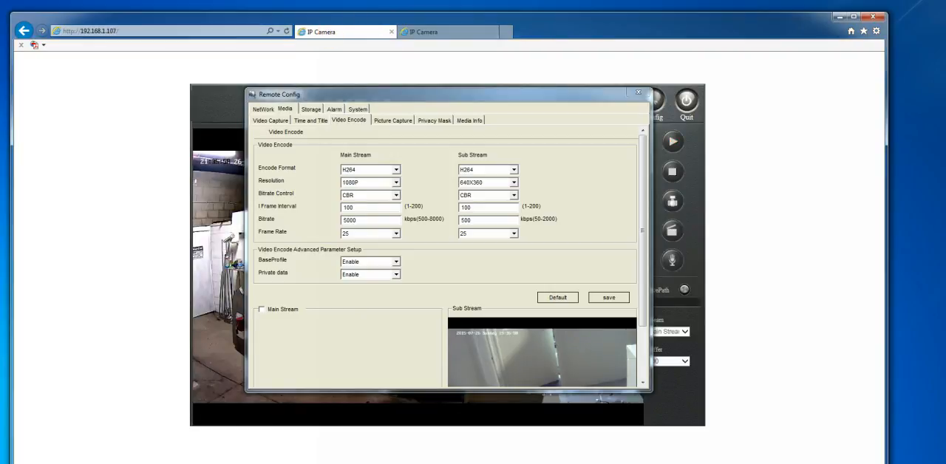
left_click(395, 182)
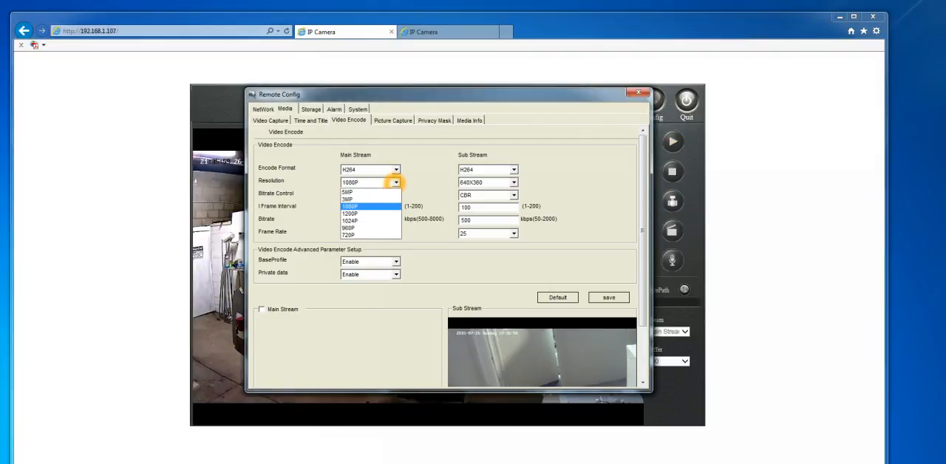
left_click(638, 92)
left_click(638, 91)
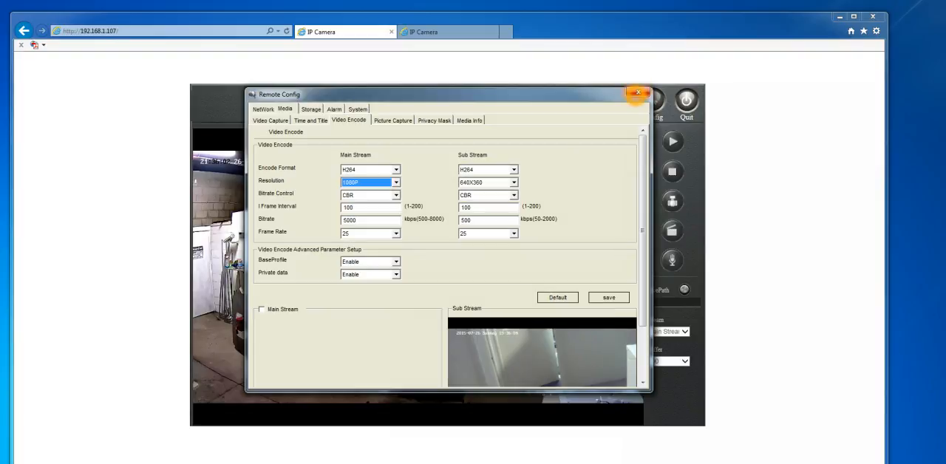
left_click(638, 91)
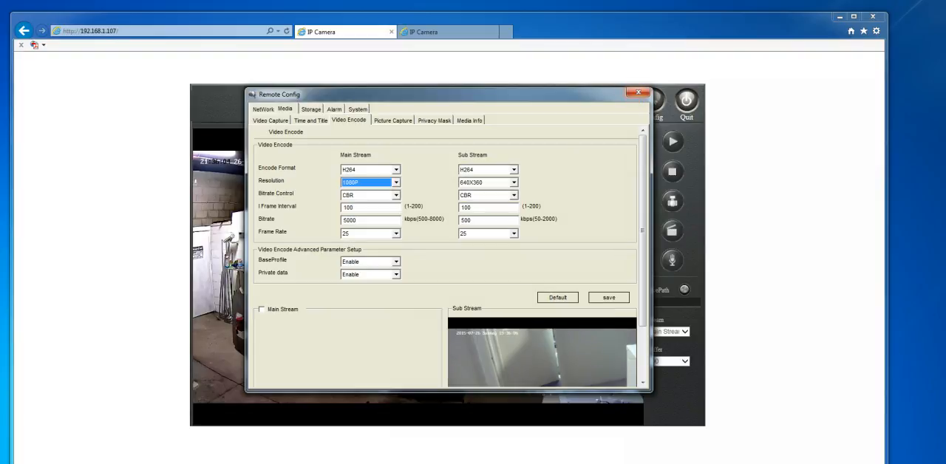
left_click(262, 108)
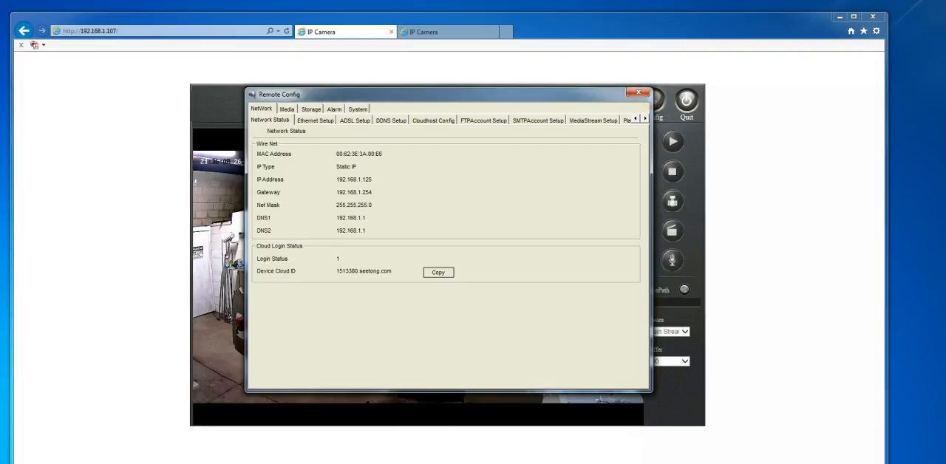
Move the two overlapping Remote Config windows apart and bring the 192.168.1.125 camera's window to the front.
left_click_drag(460, 95, 397, 137)
left_click_drag(525, 96, 505, 100)
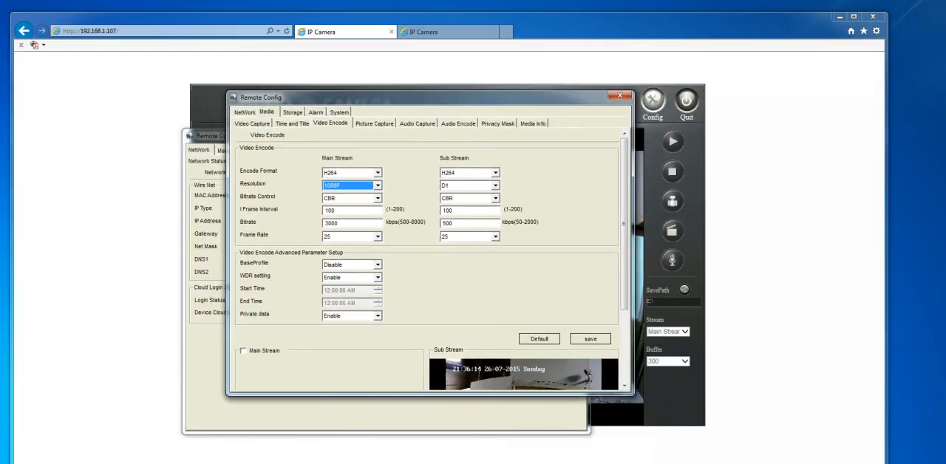
left_click(213, 134)
left_click_drag(329, 133, 369, 97)
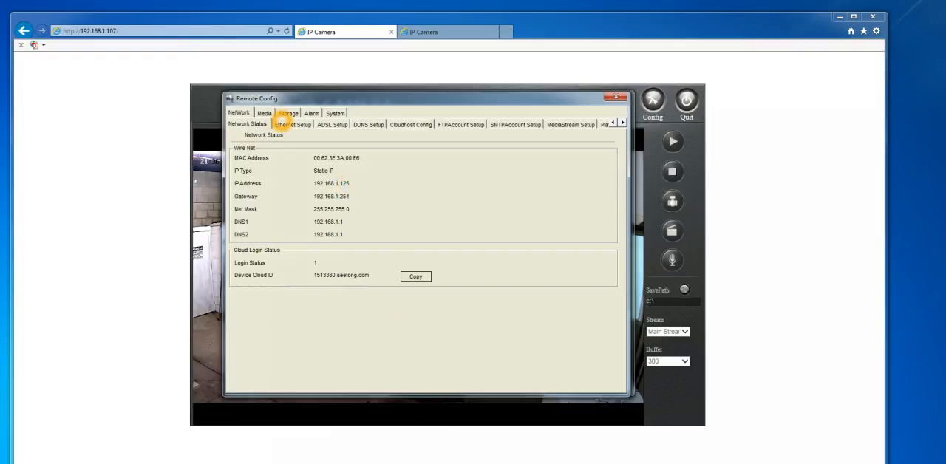
In the camera's video encode settings, try 5MP for the main stream resolution and settle on 3MP.
left_click(264, 113)
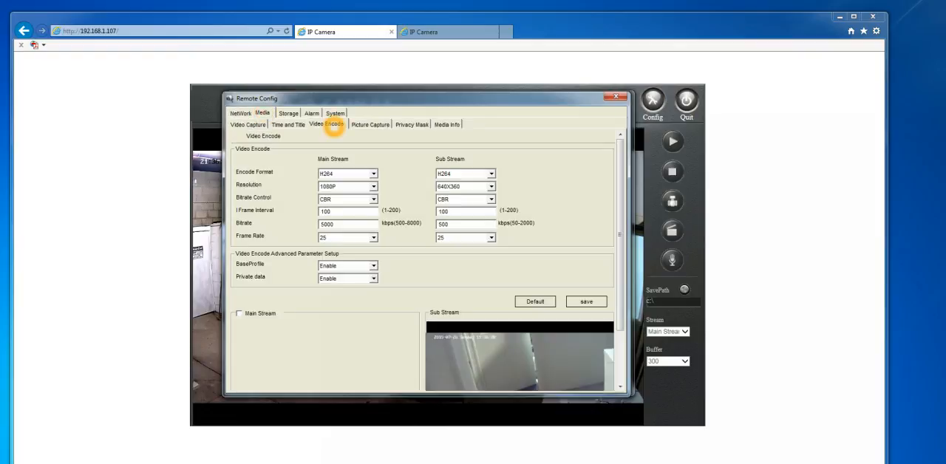
left_click(366, 187)
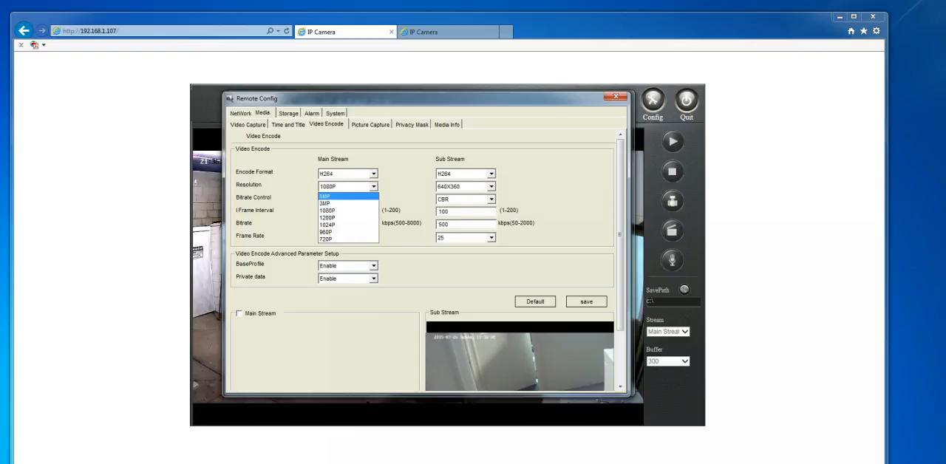
left_click(344, 195)
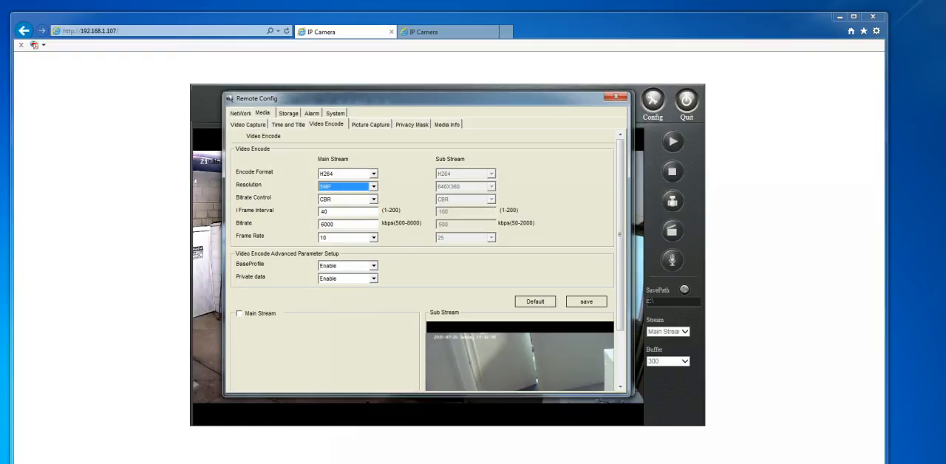
left_click(454, 186)
left_click(374, 187)
left_click(347, 203)
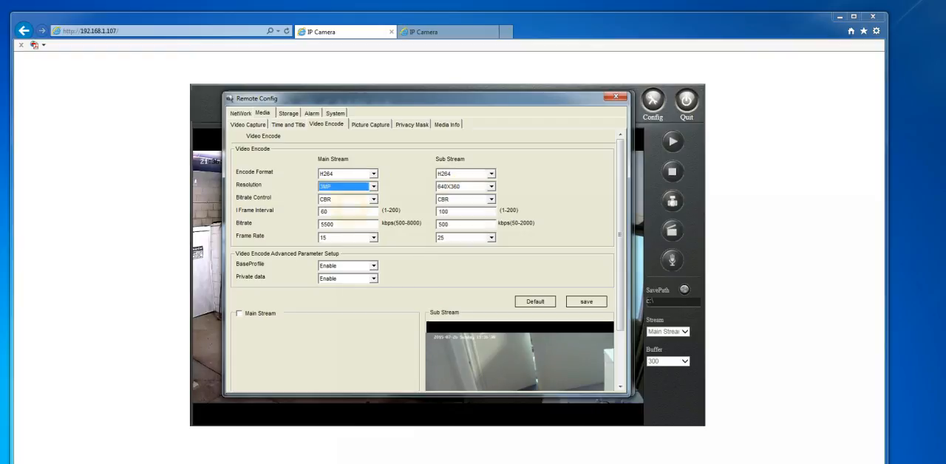
Set the sub stream resolution to D1, and save the encode settings with the main stream preview enabled.
left_click(481, 186)
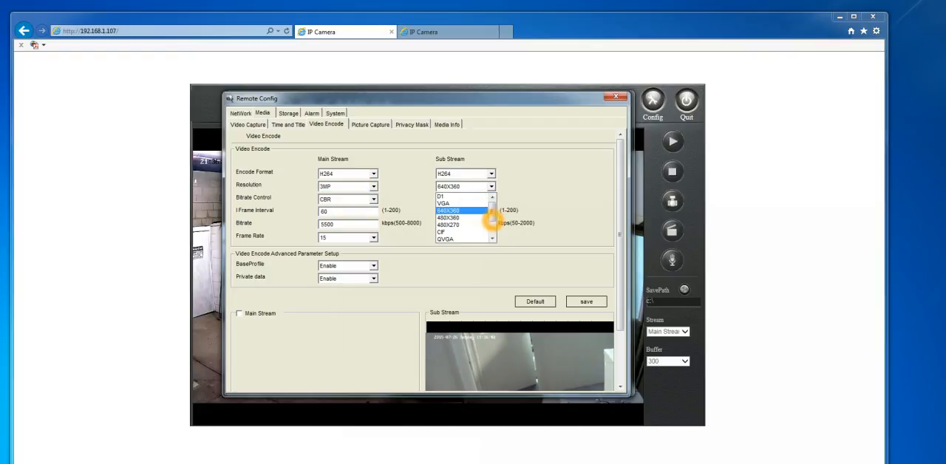
scroll(473, 210, "down", 2)
scroll(457, 222, "up", 1)
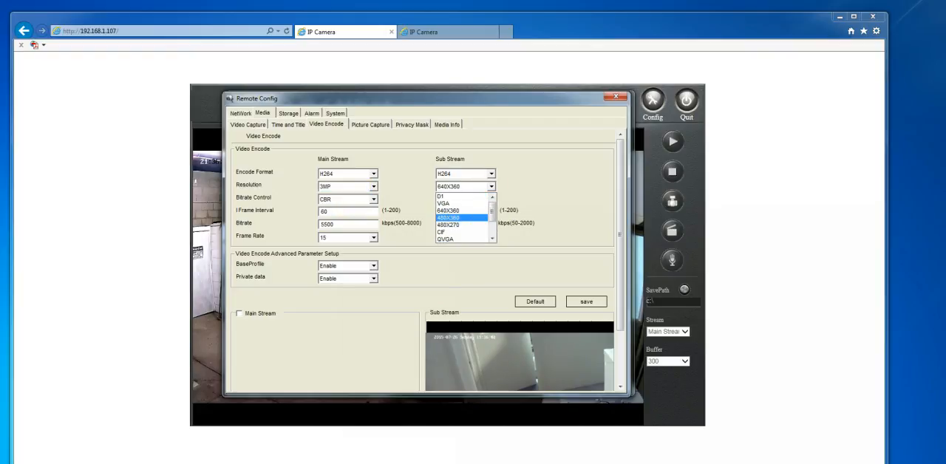
left_click(460, 196)
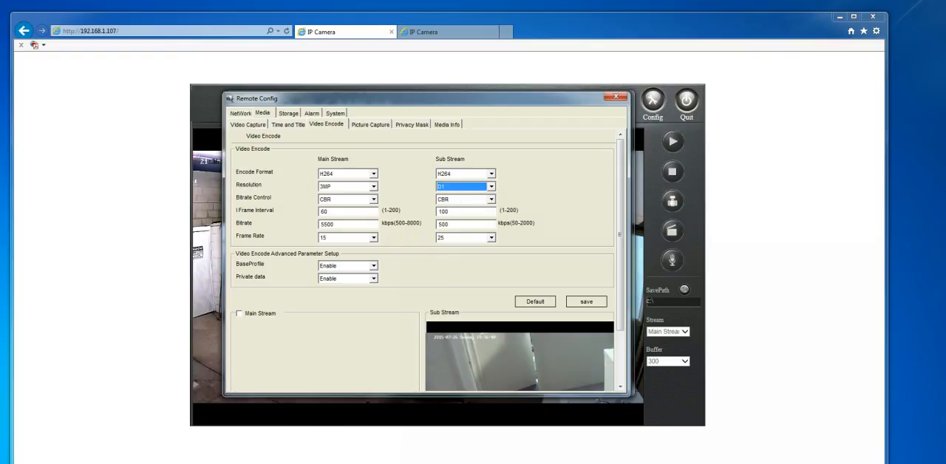
left_click(239, 313)
left_click(586, 301)
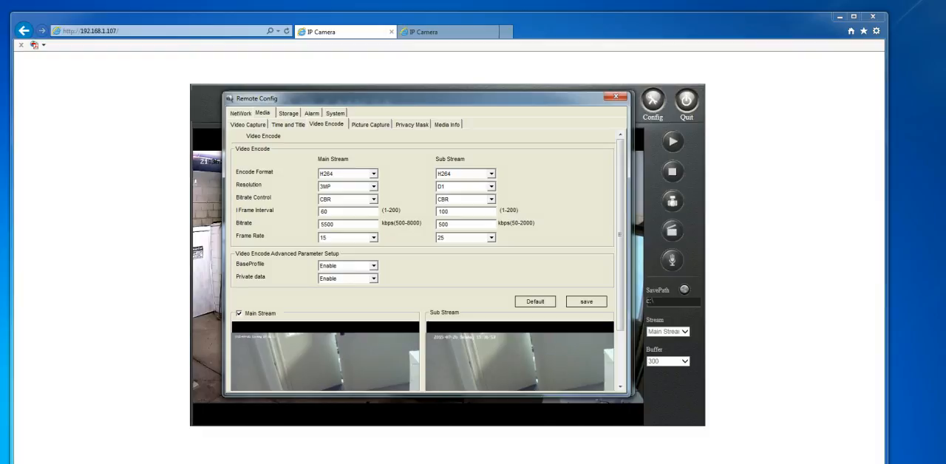
Minimize the browser and spread the two Remote Config windows out to clear the desktop icons.
left_click(841, 17)
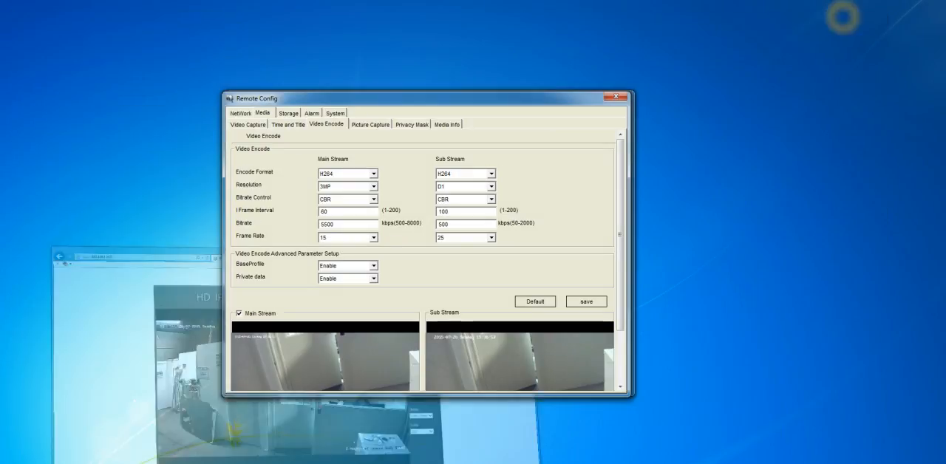
left_click_drag(429, 98, 683, 110)
left_click_drag(564, 99, 806, 211)
left_click(334, 125)
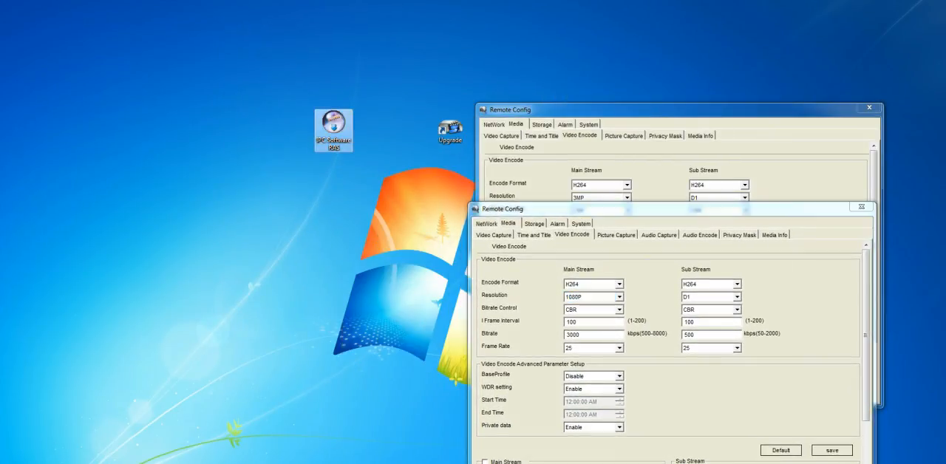
double_click(334, 124)
left_click(507, 293)
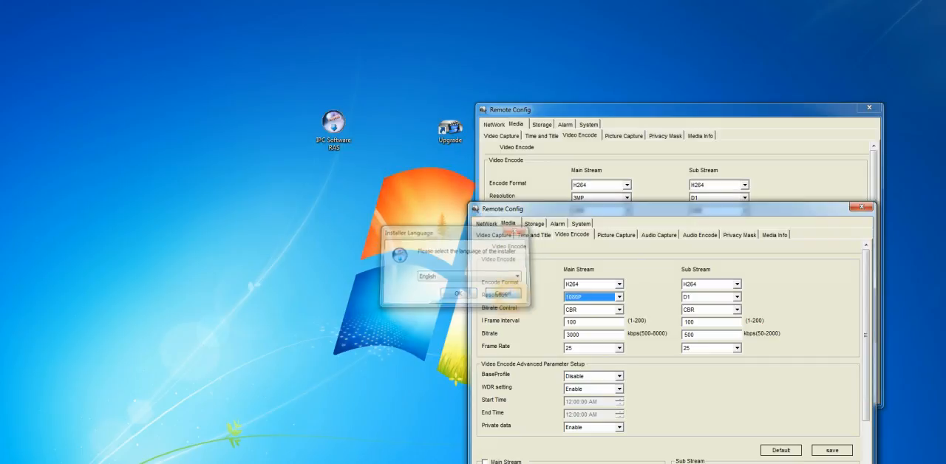
Launch the IPCSearchUtil tool and place its window clear of the Remote Config windows.
key("super")
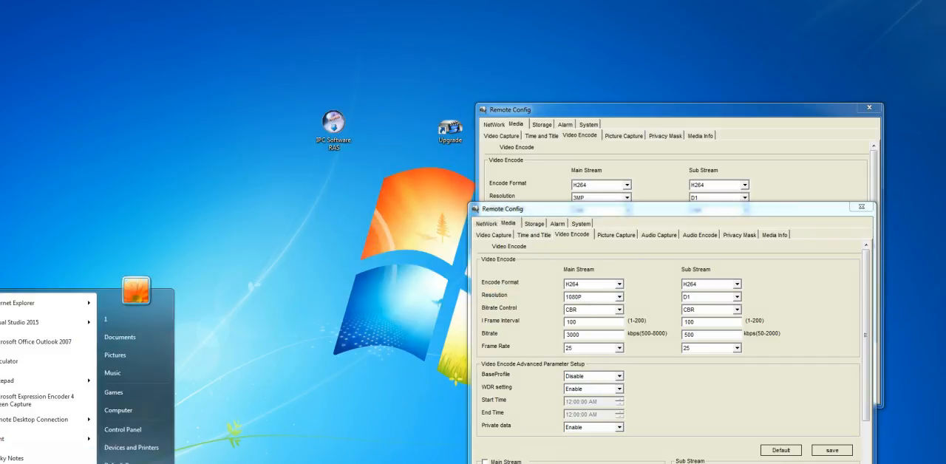
left_click(22, 463)
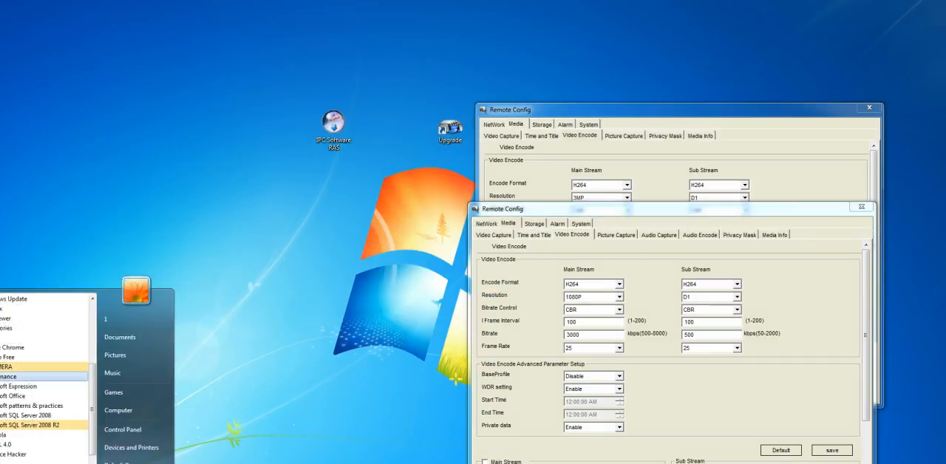
left_click(8, 367)
left_click(11, 395)
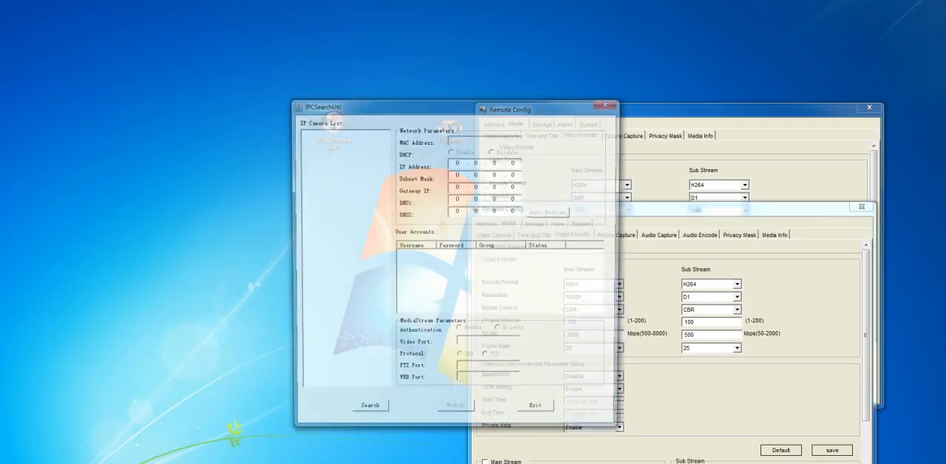
left_click_drag(524, 104, 321, 53)
Search for IP cameras and view the network parameters of IPC 001 and IPC 002.
left_click(170, 361)
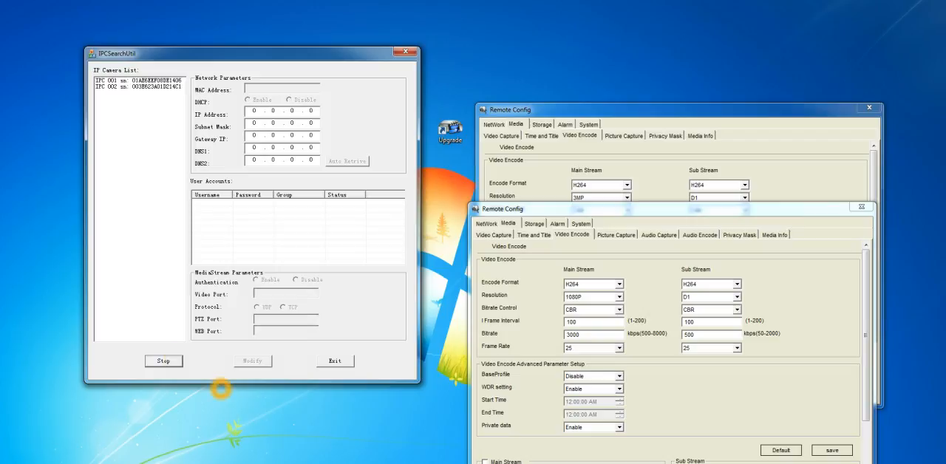
left_click(175, 81)
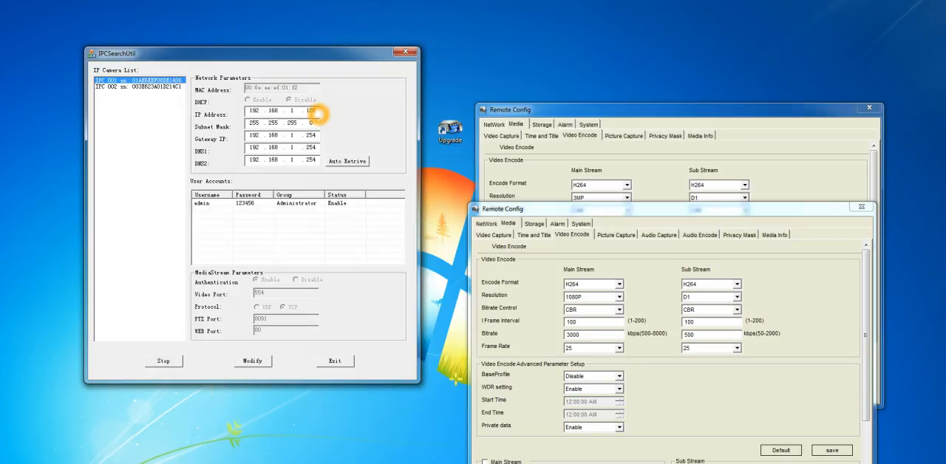
left_click(163, 88)
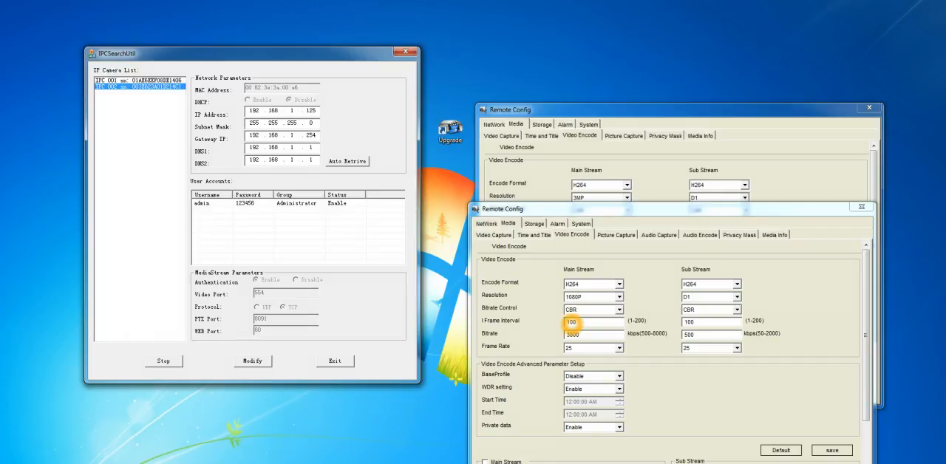
Check the main stream resolution options in the front Remote Config window, leaving 1080P selected.
left_click(621, 297)
left_click(621, 296)
left_click(621, 297)
left_click(621, 297)
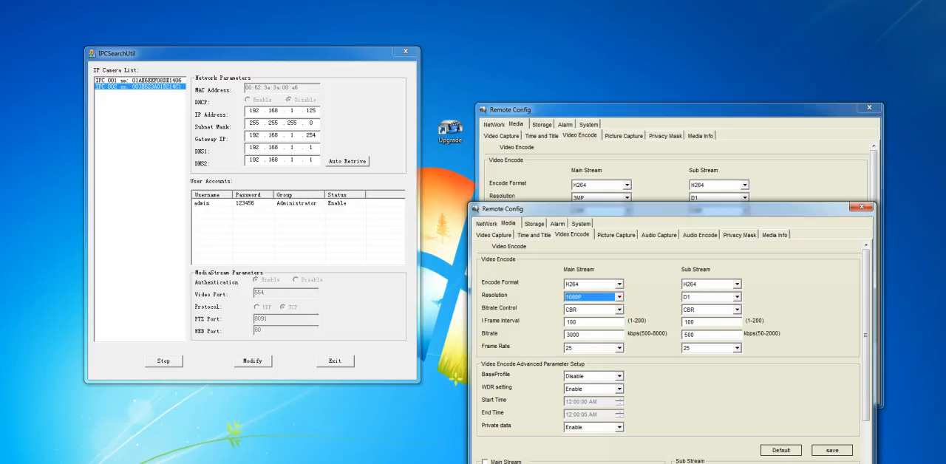
Compare the IP addresses in the Ethernet Setup of both Remote Config windows.
left_click(486, 223)
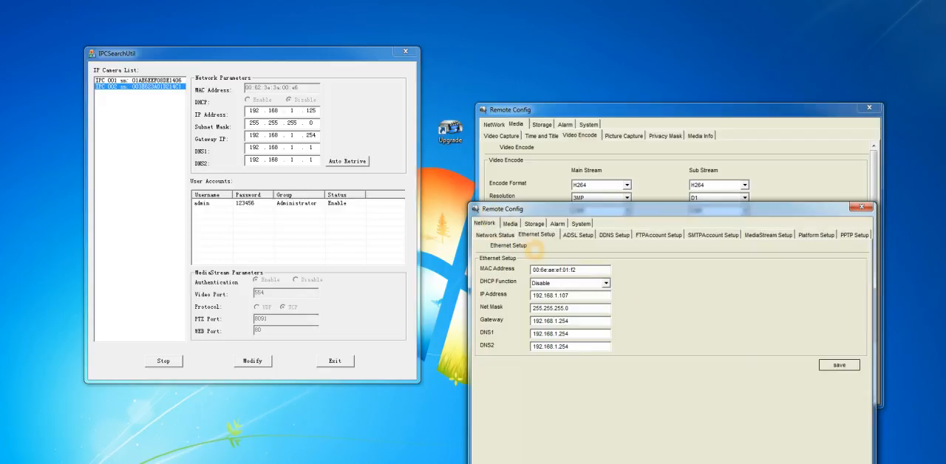
double_click(583, 298)
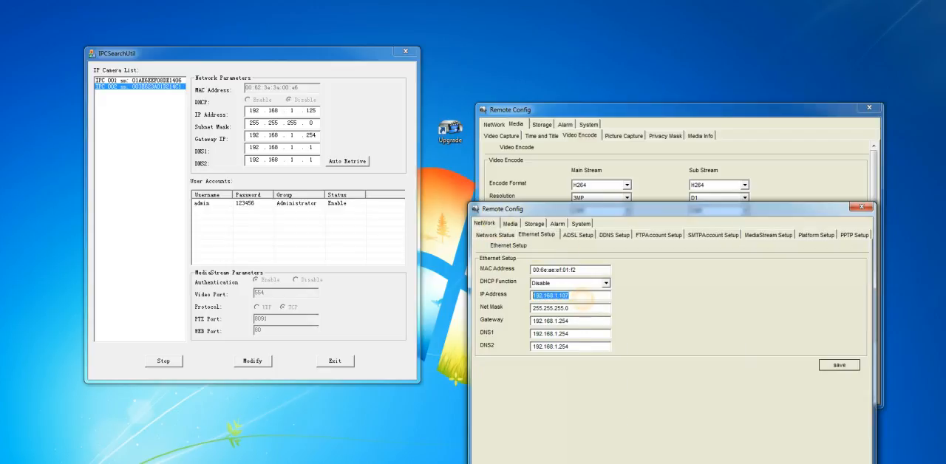
left_click(502, 120)
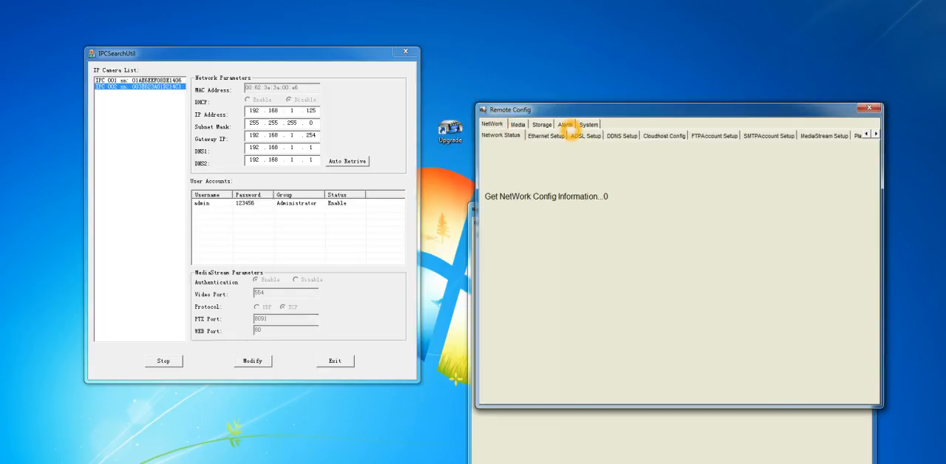
left_click(519, 124)
left_click(492, 123)
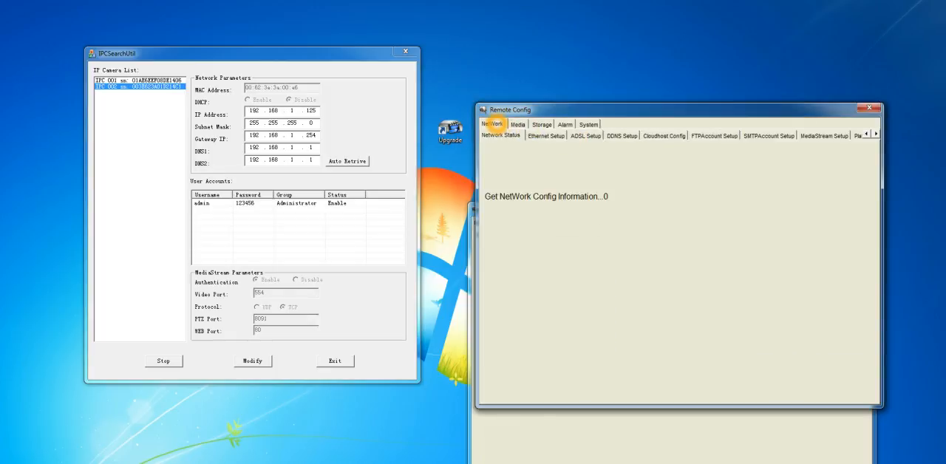
left_click(564, 138)
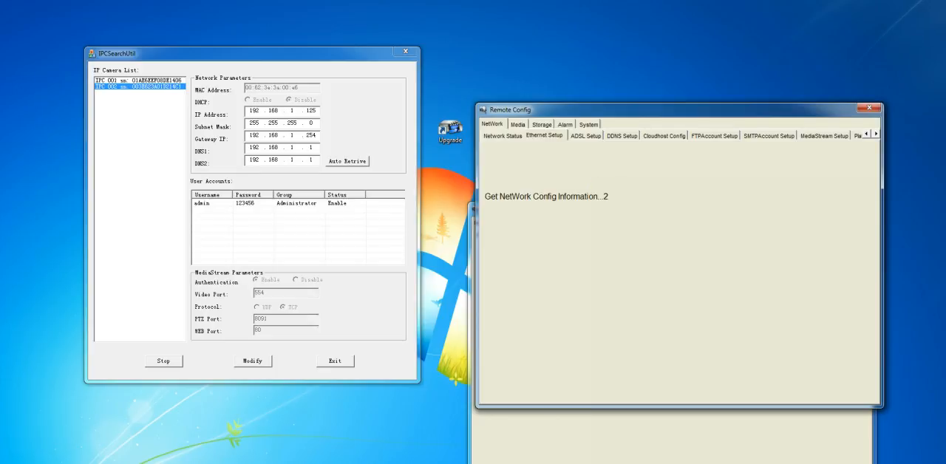
left_click(587, 195)
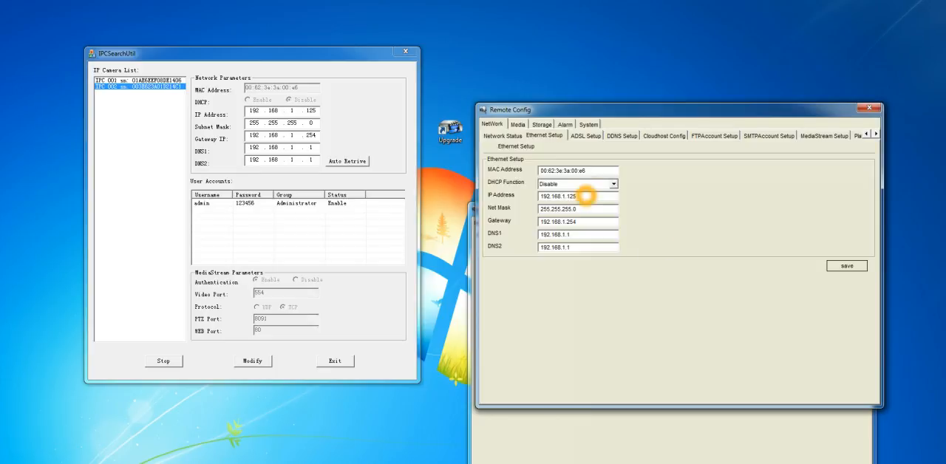
left_click_drag(584, 195, 525, 198)
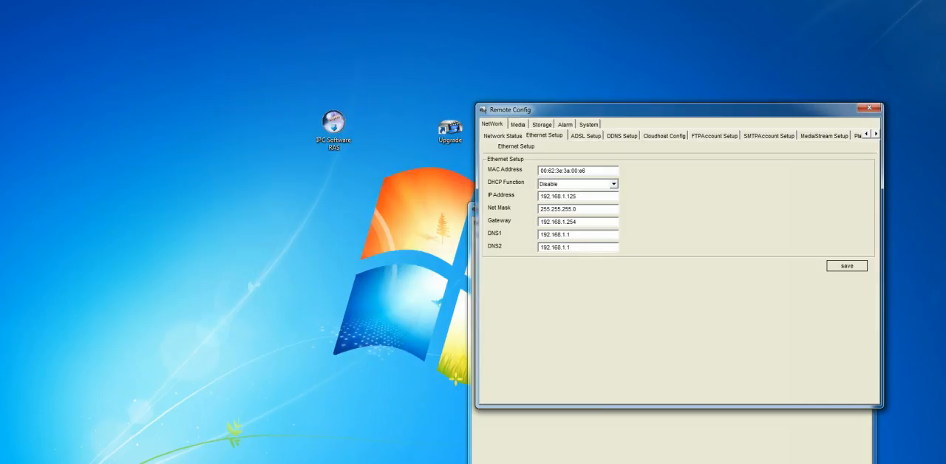
Clear the search tool and Remote Config windows away, then open the configuration from the 192.168.1.125 camera's web page.
left_click(754, 112)
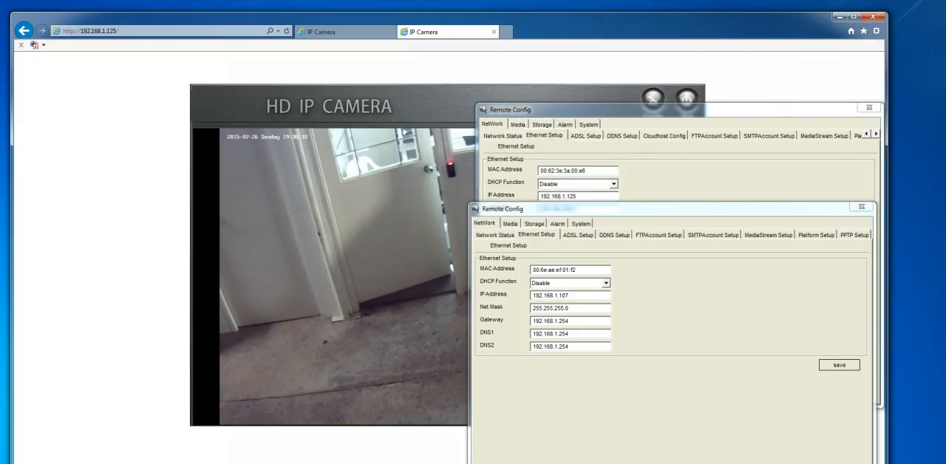
left_click_drag(672, 111, 250, 110)
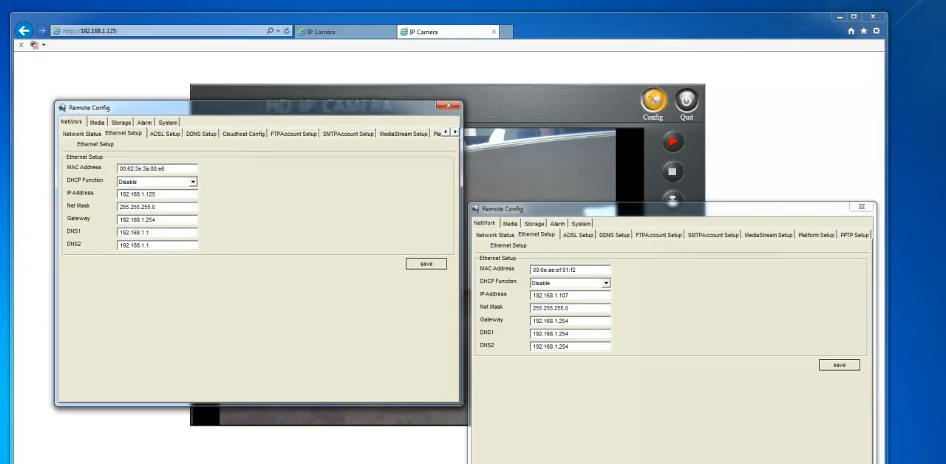
left_click(651, 98)
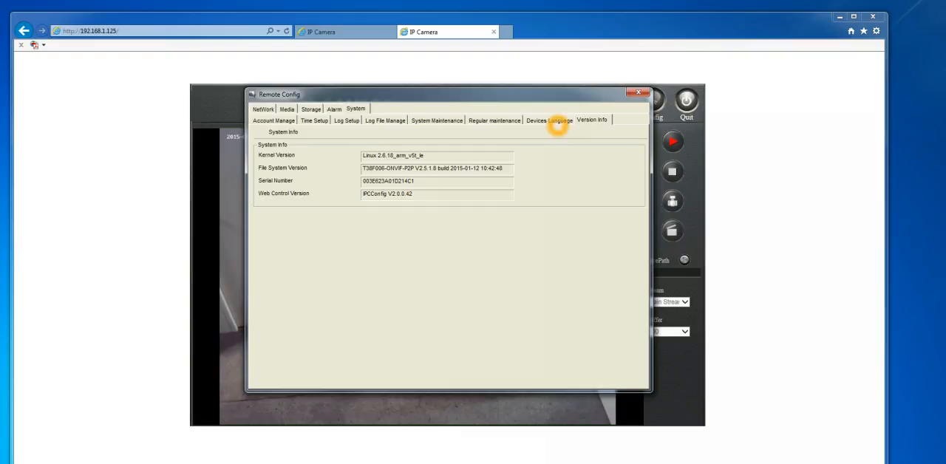
Check the Chinese options in the camera's device language list, leaving English selected.
left_click(557, 123)
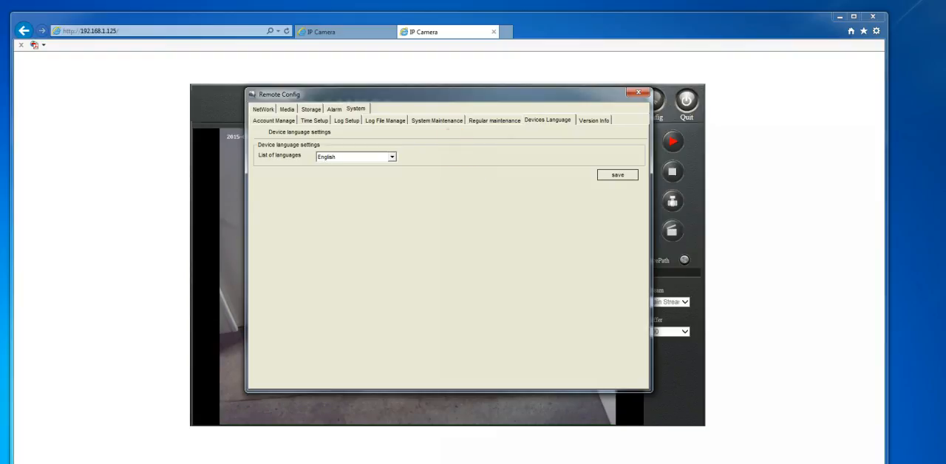
left_click(392, 157)
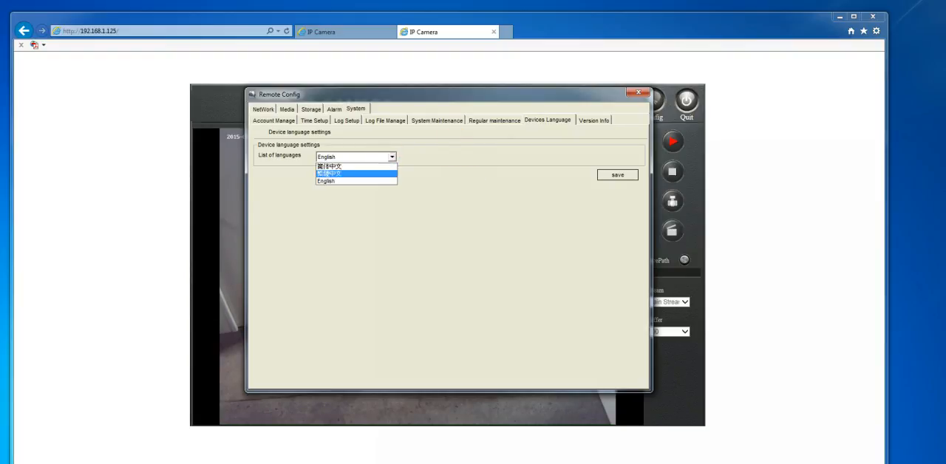
left_click(384, 174)
left_click(381, 169)
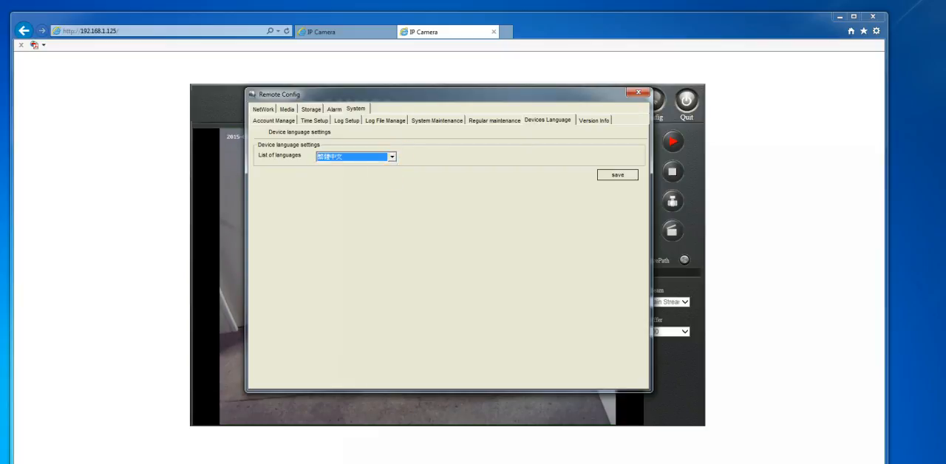
left_click(392, 156)
left_click(374, 164)
left_click(393, 156)
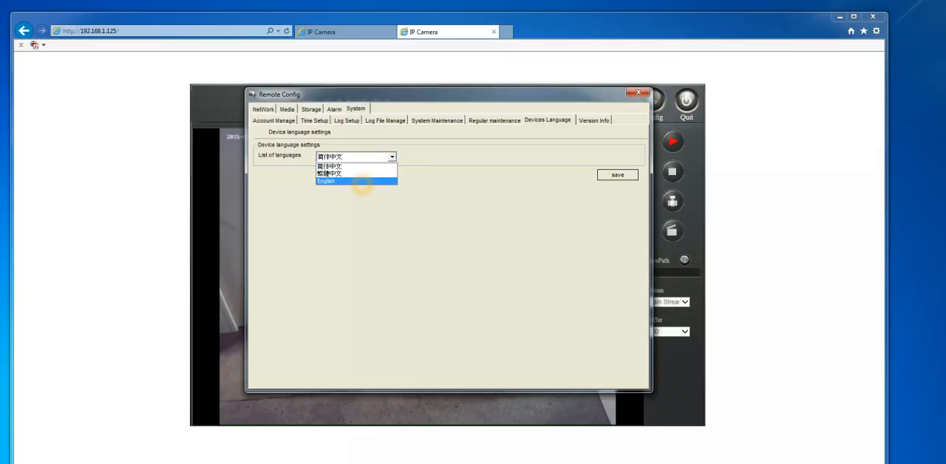
left_click(362, 181)
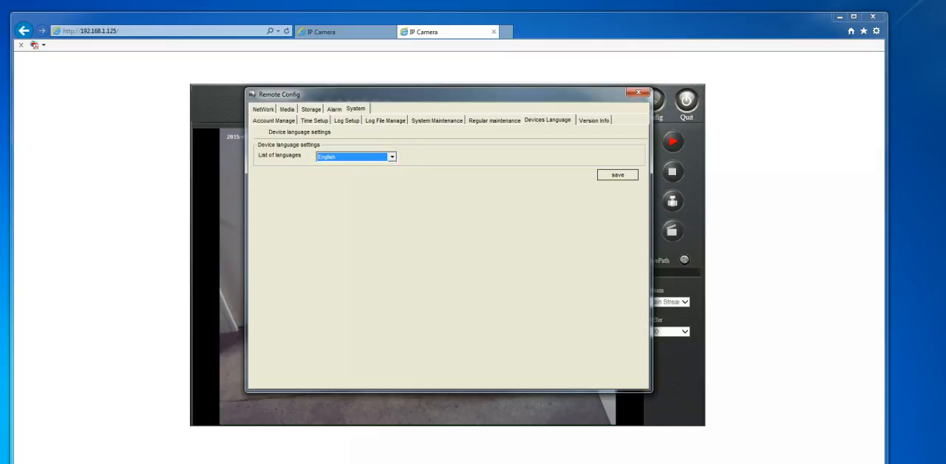
left_click(559, 180)
left_click(386, 147)
left_click(369, 161)
Examine the system version information and the regular maintenance, system maintenance and log file settings.
left_click(605, 122)
left_click(364, 216)
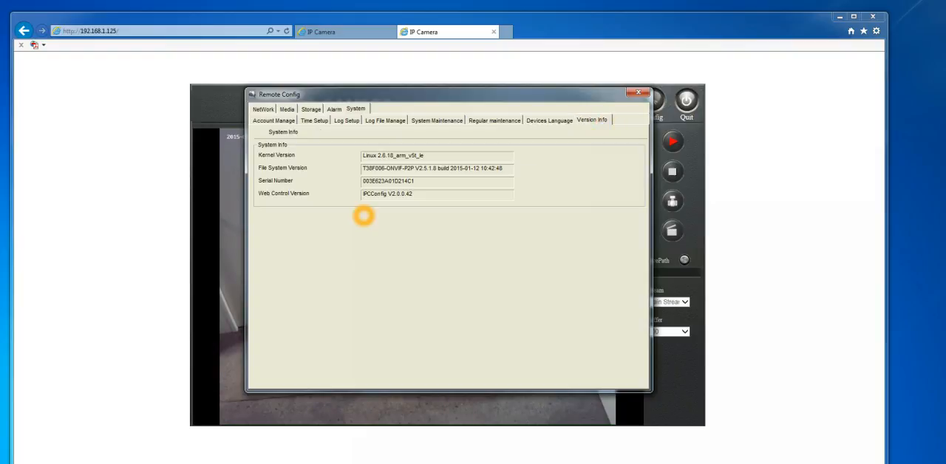
left_click(491, 120)
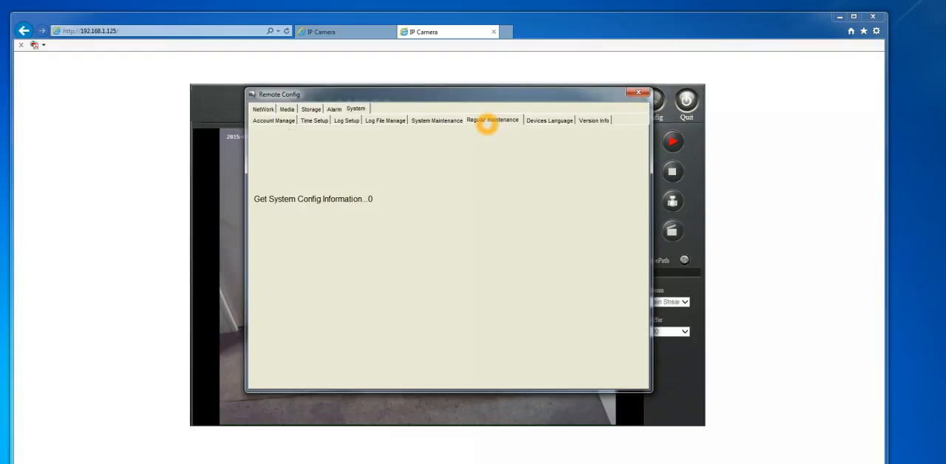
left_click(430, 121)
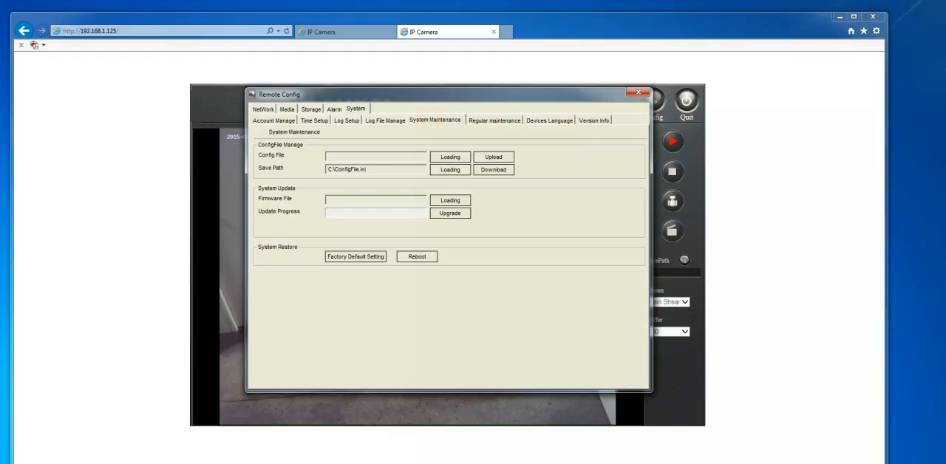
left_click(375, 121)
left_click(420, 120)
Examine the camera's network status and survey the full range of network setup pages.
left_click(262, 109)
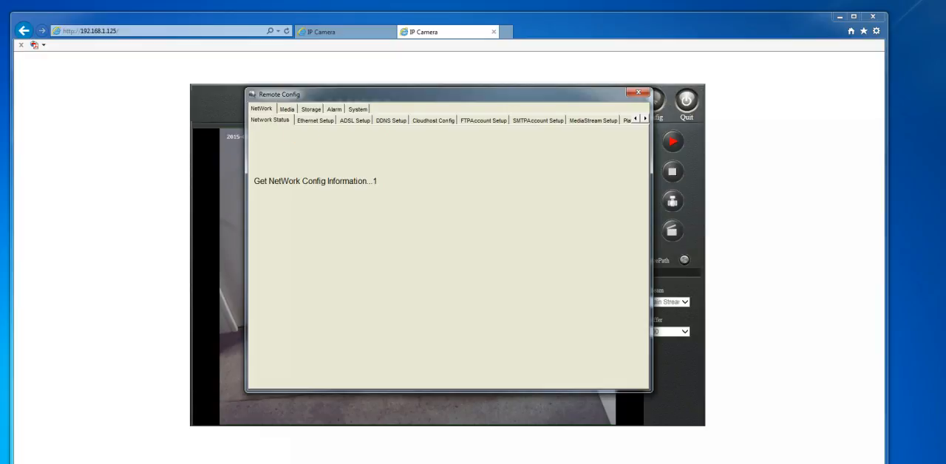
left_click(248, 159)
left_click(405, 184)
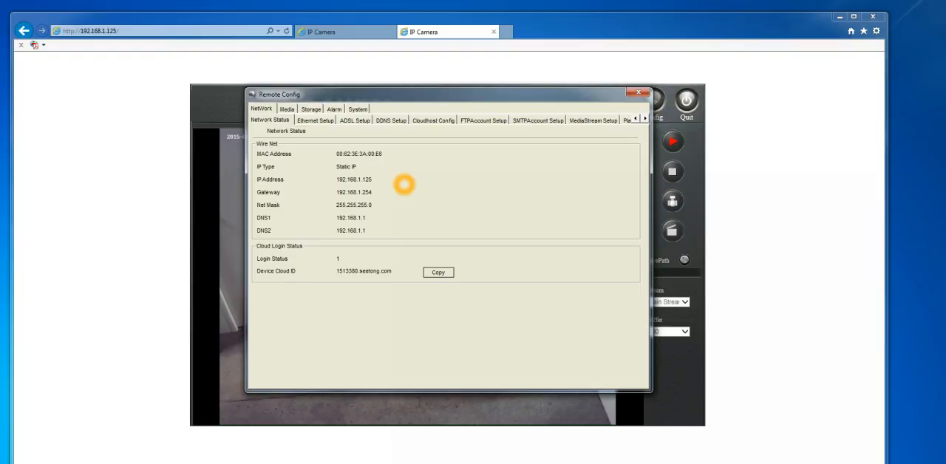
left_click(645, 118)
left_click(645, 118)
left_click(645, 119)
left_click(646, 119)
left_click(636, 120)
left_click(637, 120)
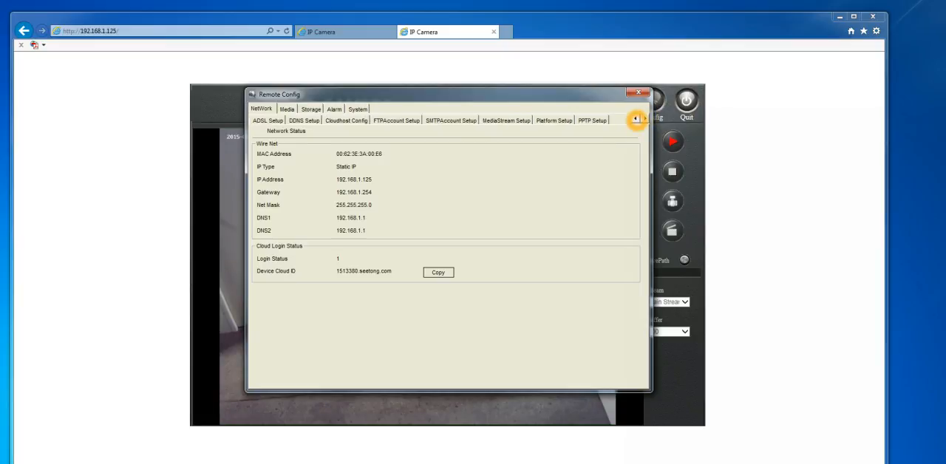
left_click(299, 125)
left_click(635, 119)
left_click(635, 119)
left_click(636, 119)
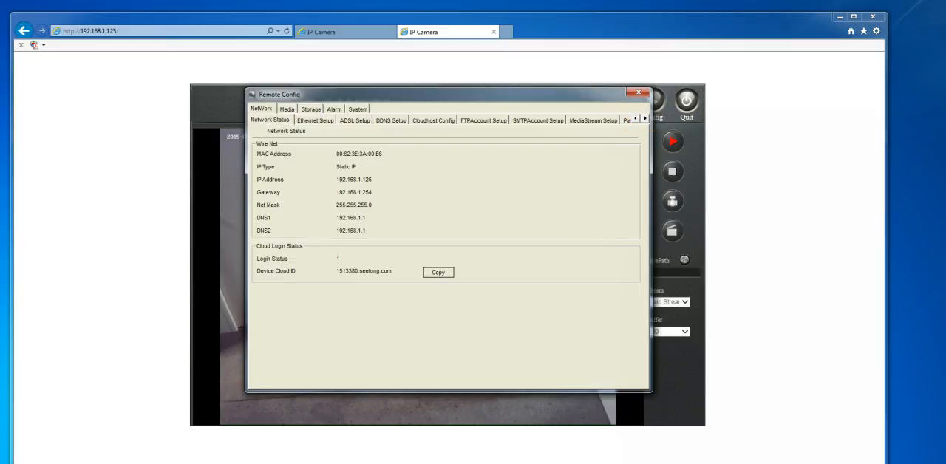
View the camera's Ethernet Setup and PPTP Setup settings.
left_click(315, 120)
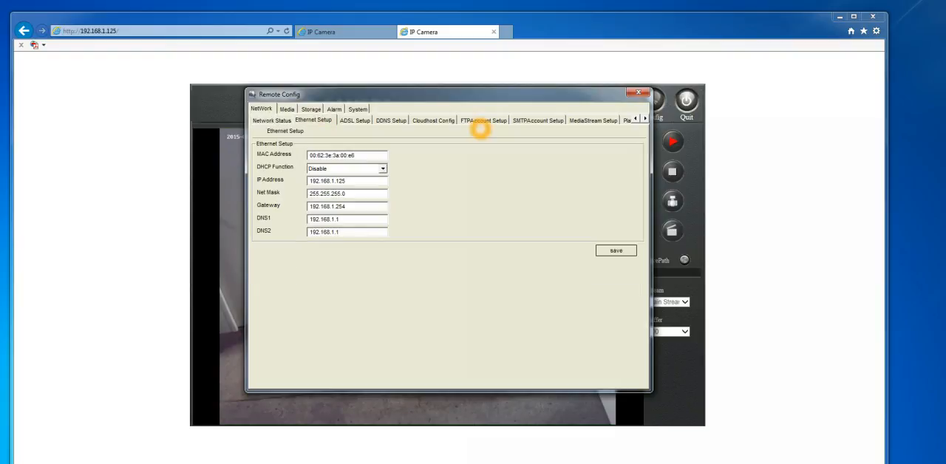
left_click(645, 118)
left_click(645, 119)
left_click(589, 119)
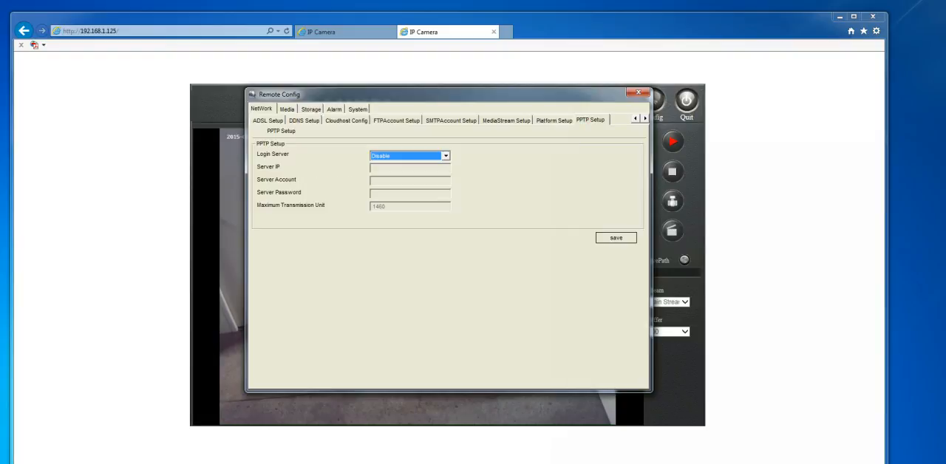
Look through the Time and Title, Video Encode and Picture Capture media settings.
left_click(285, 108)
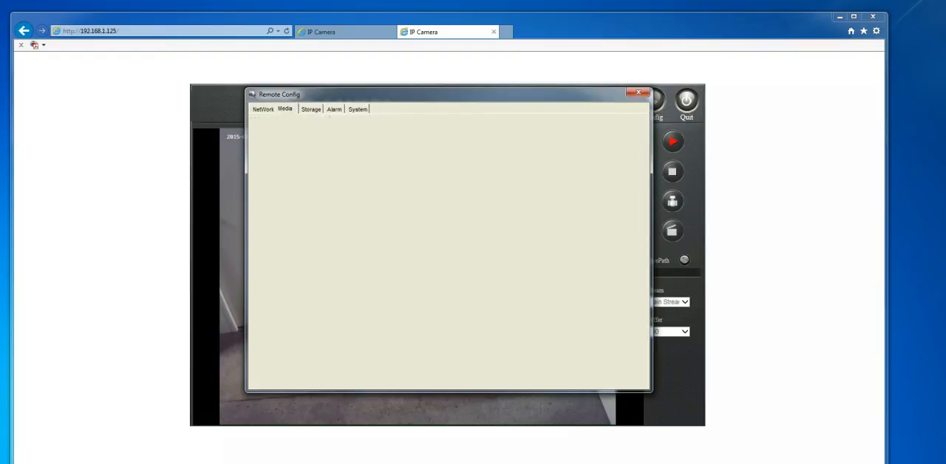
left_click(304, 120)
left_click(351, 120)
left_click(399, 120)
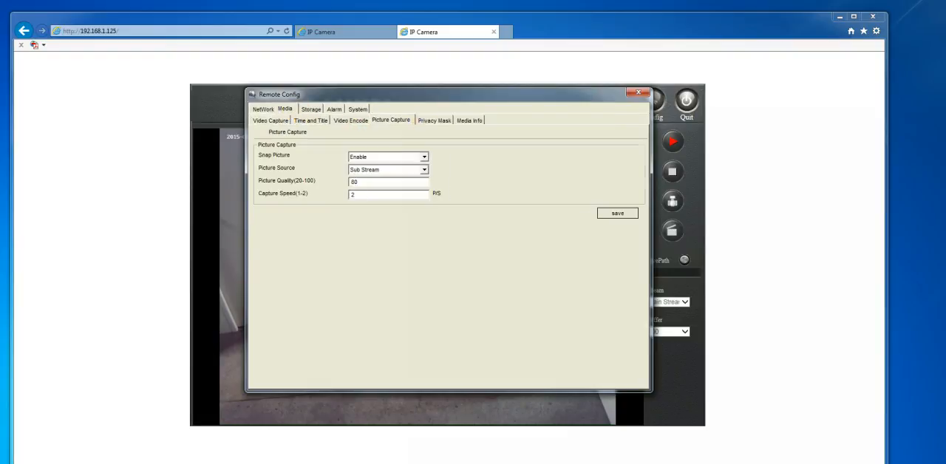
Revisit the network settings, then review the media settings through Privacy Mask and the status of the storage devices.
left_click(263, 108)
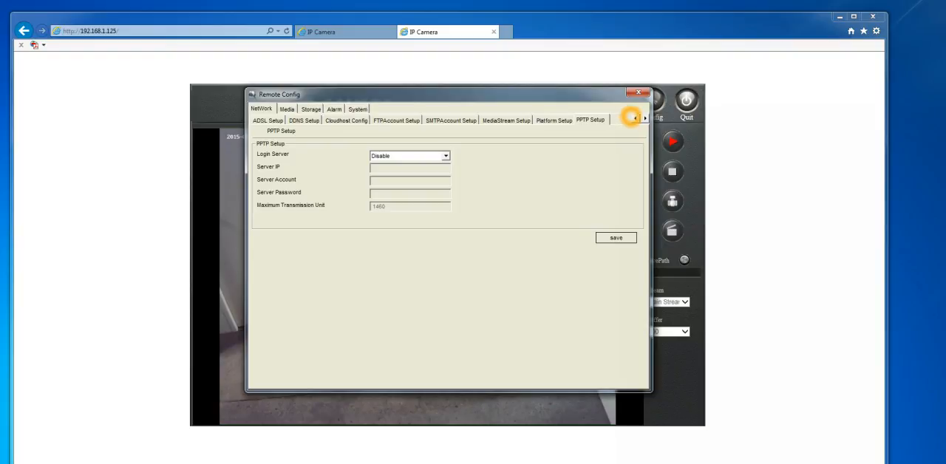
left_click(634, 118)
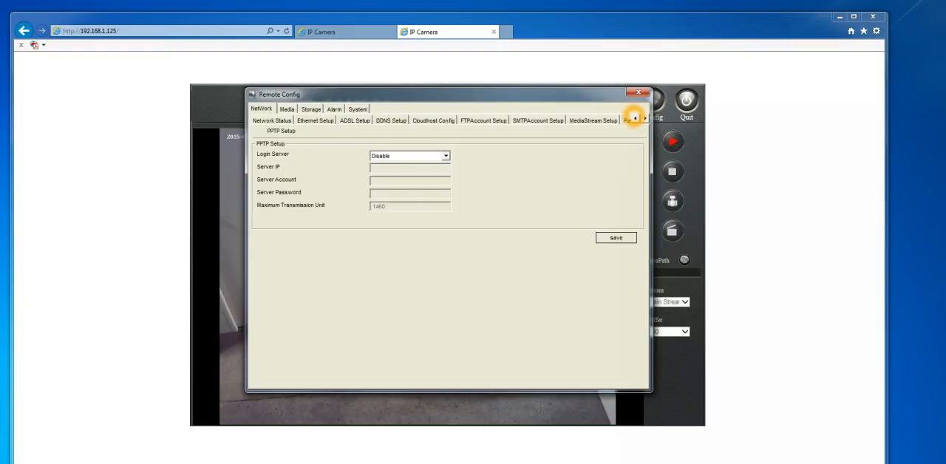
left_click(285, 109)
left_click(317, 120)
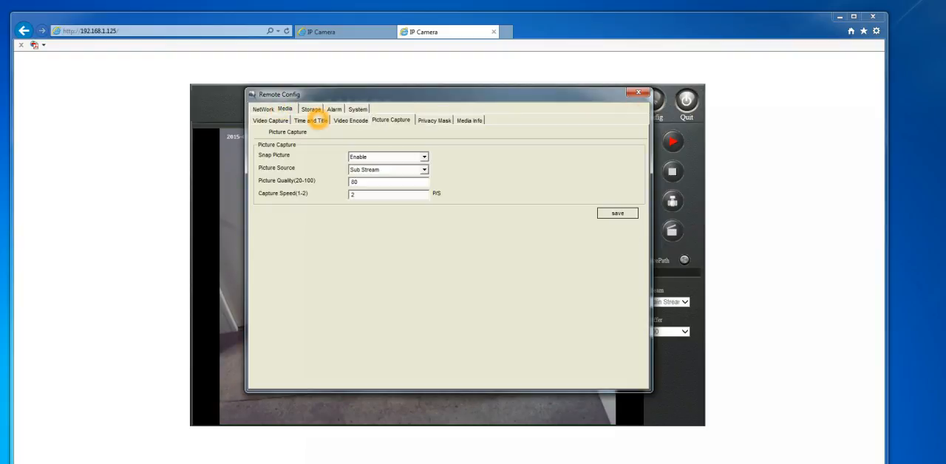
left_click(351, 120)
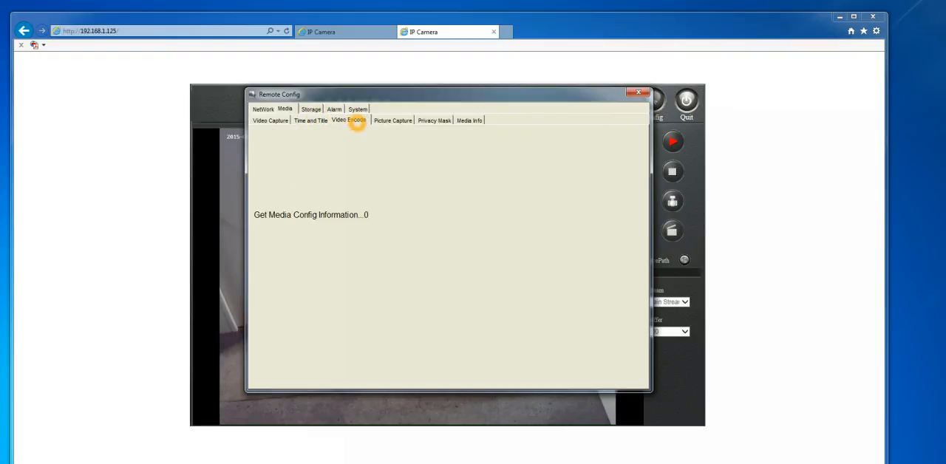
left_click(393, 121)
left_click(434, 120)
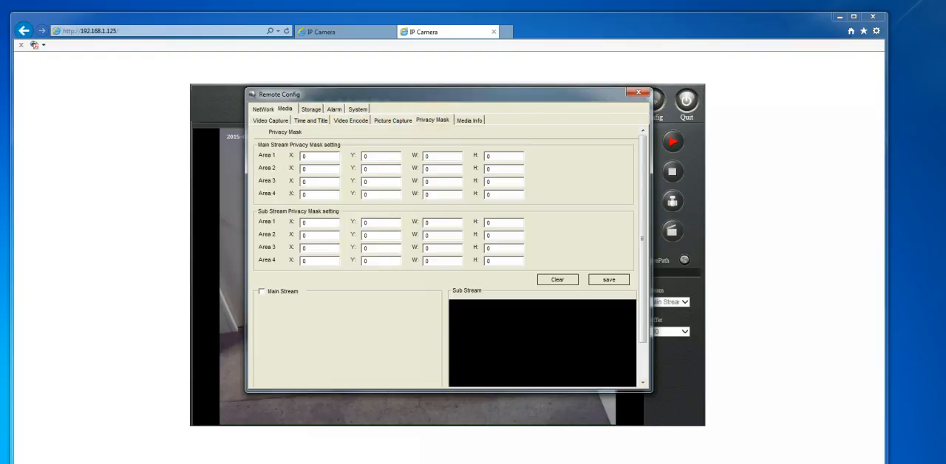
left_click(458, 121)
left_click(309, 108)
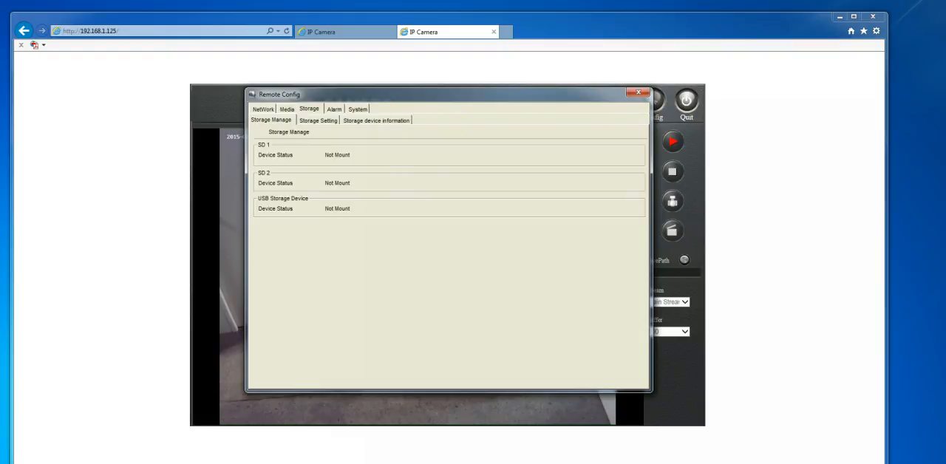
Return to the network settings and display the camera's Ethernet Setup.
left_click(262, 109)
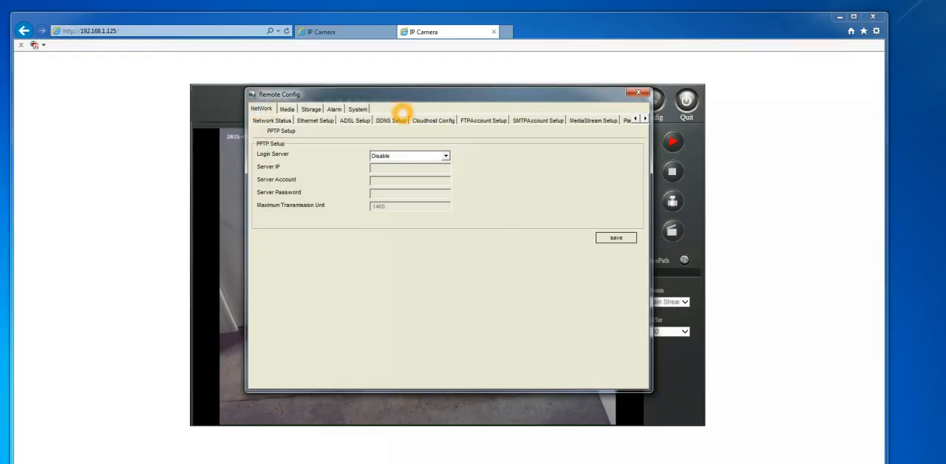
left_click(645, 118)
left_click(635, 118)
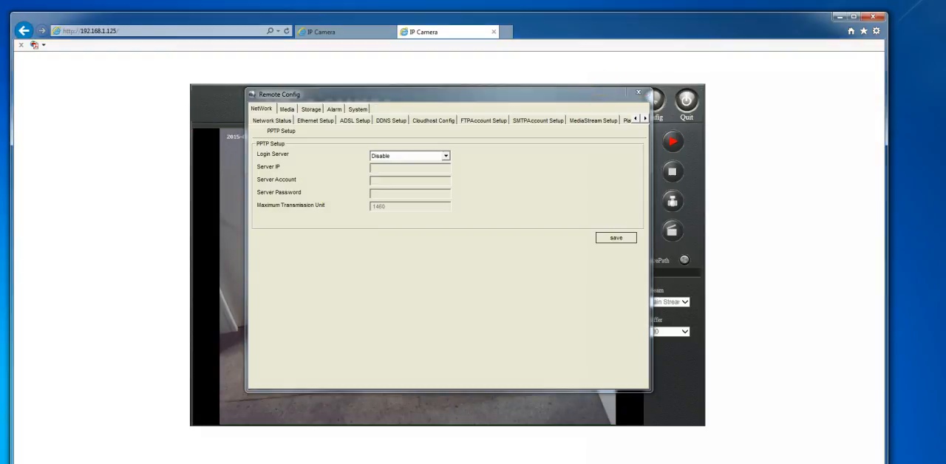
left_click(309, 120)
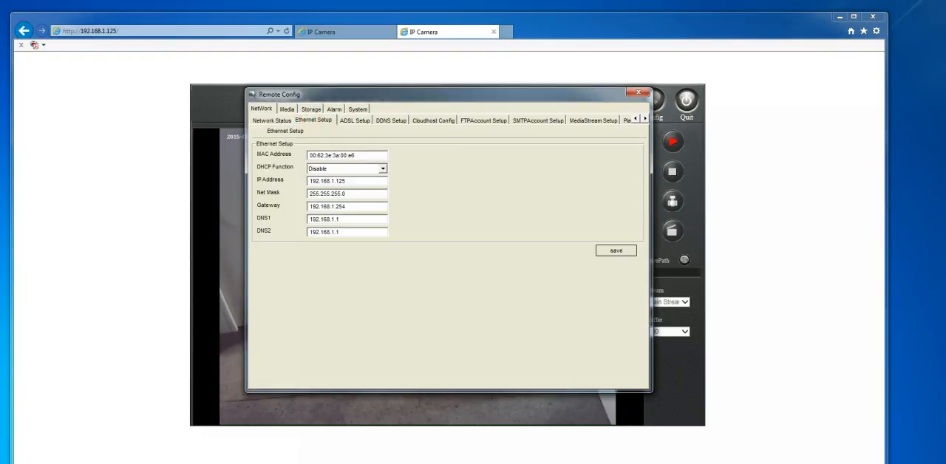
Look through the ADSL, DDNS, Cloudhost and FTP account settings of the camera's network configuration.
left_click_drag(347, 181, 363, 206)
left_click(355, 120)
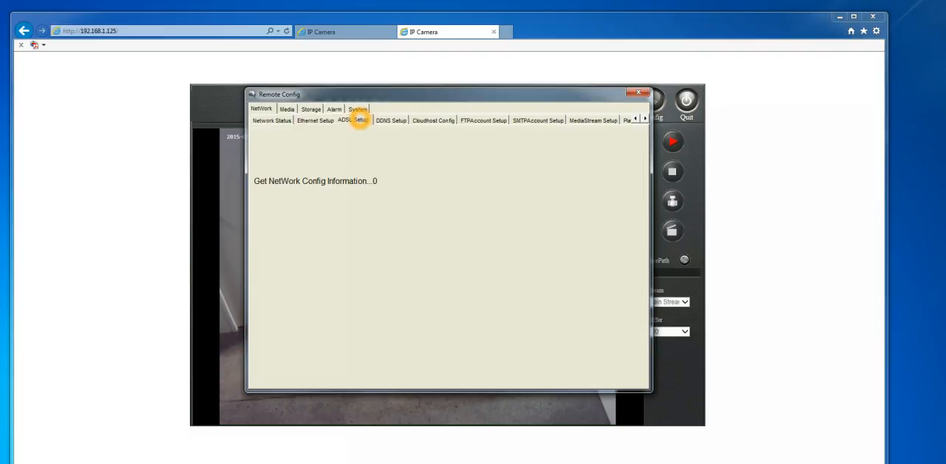
left_click(389, 121)
left_click(432, 121)
left_click(486, 121)
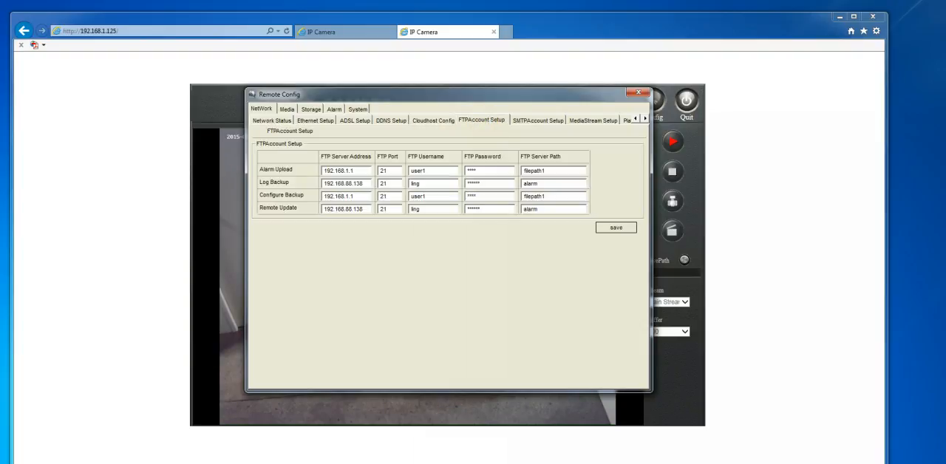
Set Login Cloudhost and Synchronization Time to Disable in the Cloudhost Config and save.
left_click(447, 120)
left_click(400, 159)
left_click(392, 175)
left_click(399, 158)
left_click(377, 167)
left_click(400, 171)
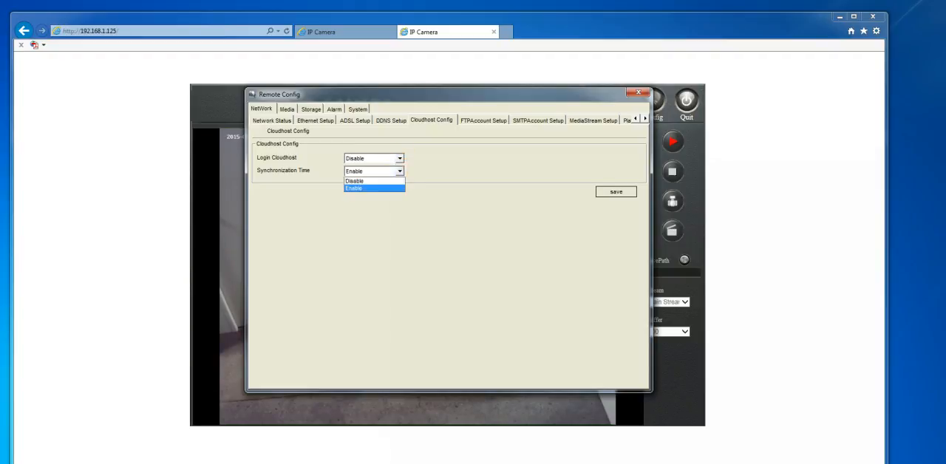
left_click(374, 185)
left_click(615, 192)
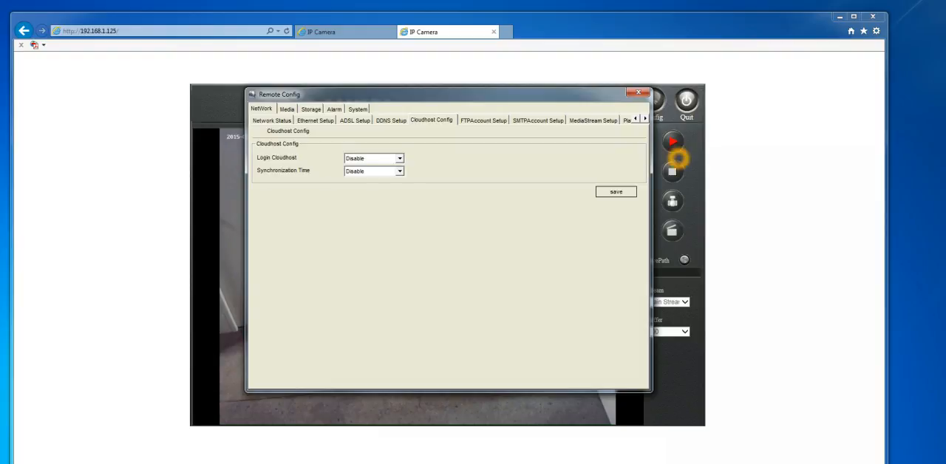
View the FTP account, SMTP account and MediaStream settings, and open the Time and Title media settings.
left_click(485, 120)
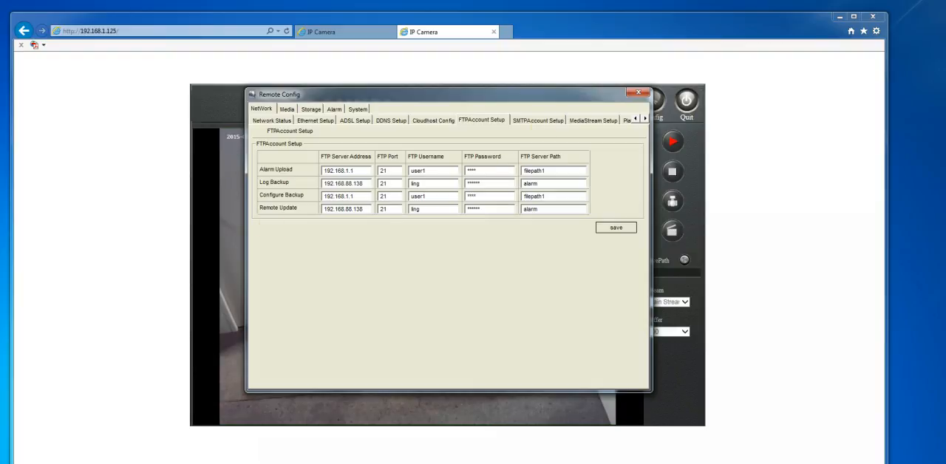
left_click(543, 124)
left_click(589, 124)
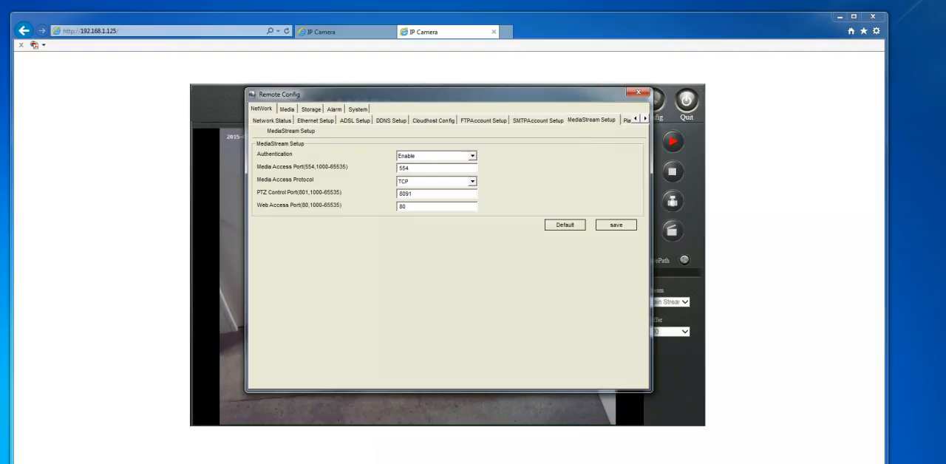
left_click(286, 109)
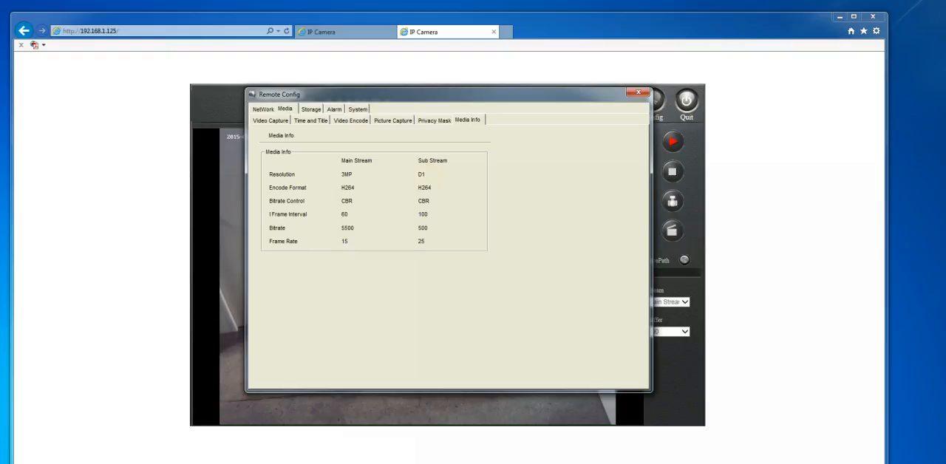
left_click(314, 120)
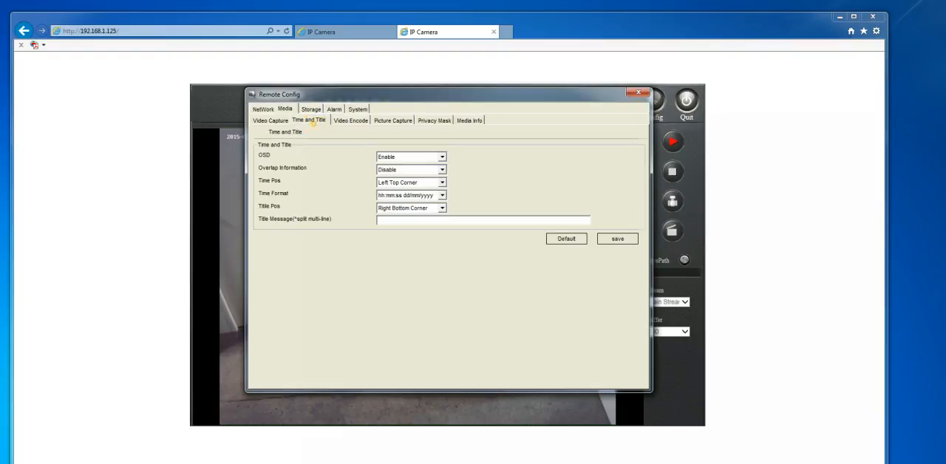
left_click(441, 157)
left_click(429, 171)
left_click(427, 171)
left_click(441, 158)
left_click(442, 157)
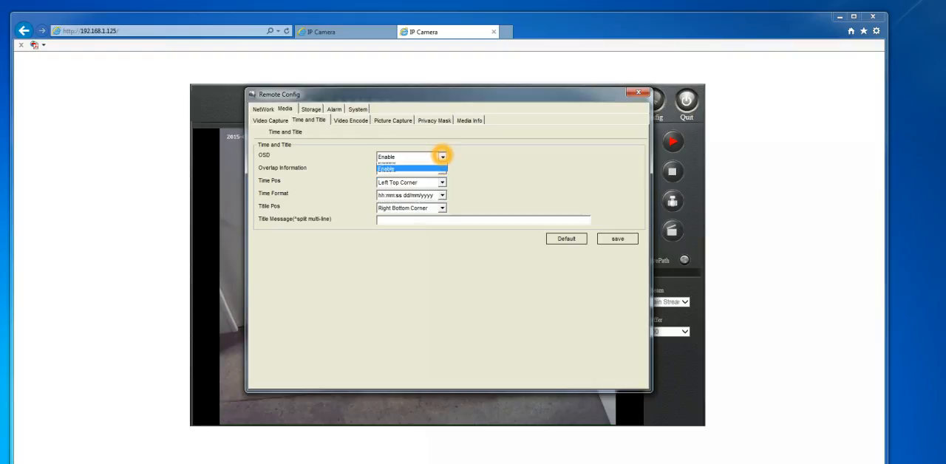
left_click(417, 172)
left_click(394, 254)
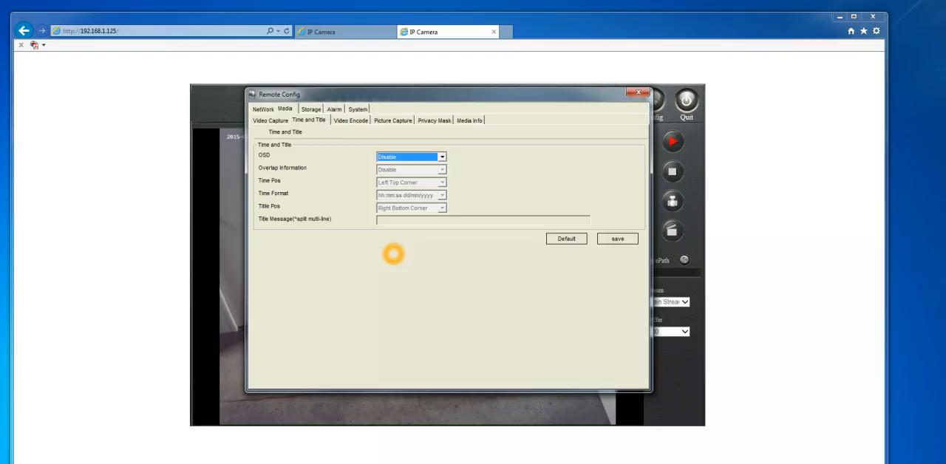
left_click(422, 156)
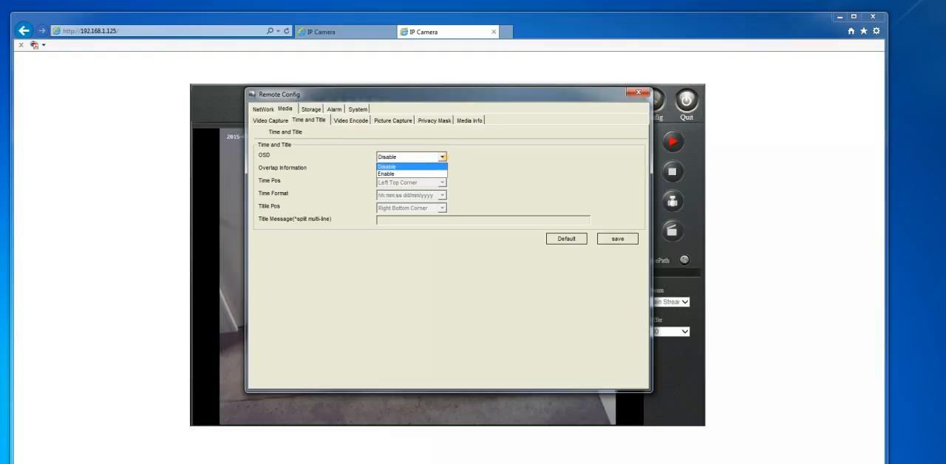
left_click(425, 173)
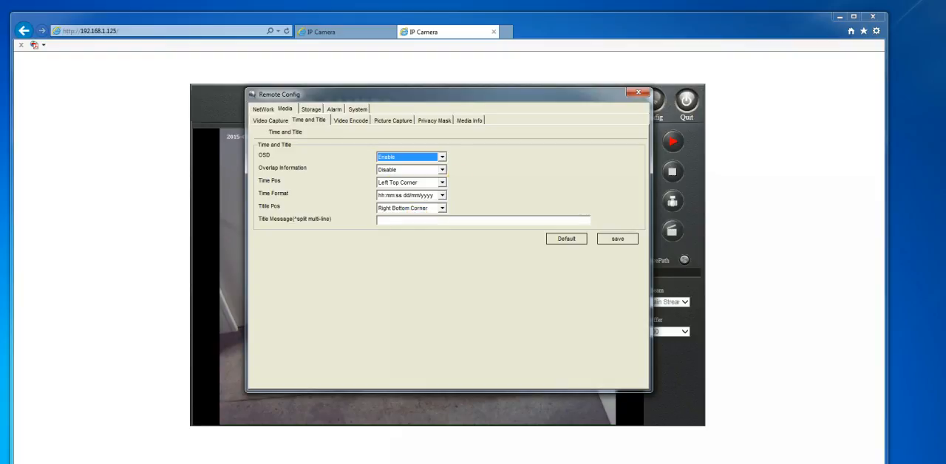
Set OSD to Disable in the Time and Title settings and save.
left_click(442, 157)
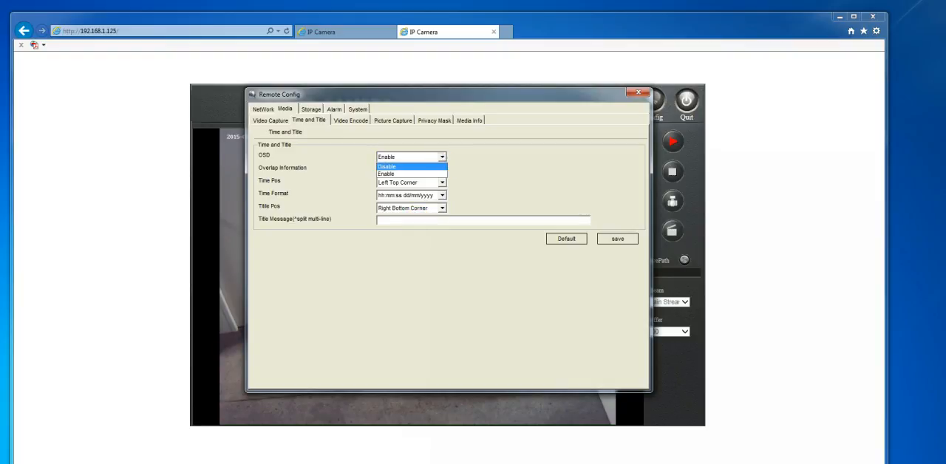
left_click(436, 170)
left_click(617, 238)
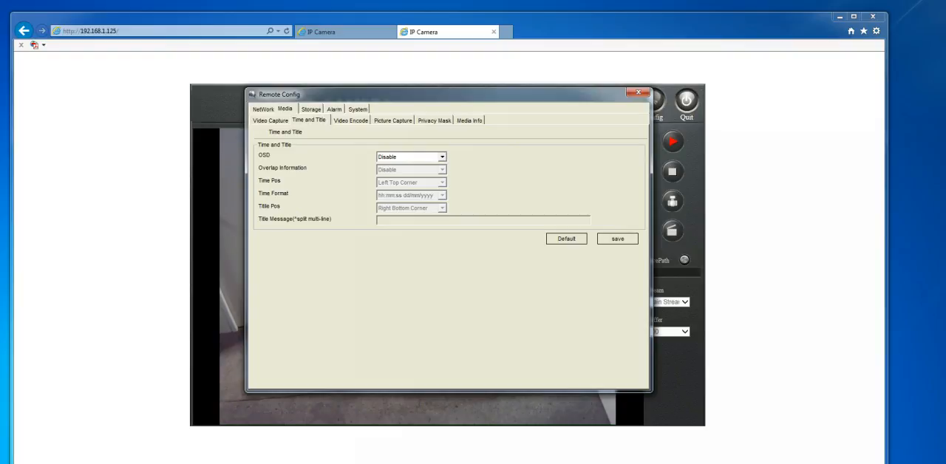
Look through the Video Encode, Picture Capture, Privacy Mask and Media Info settings.
left_click(341, 121)
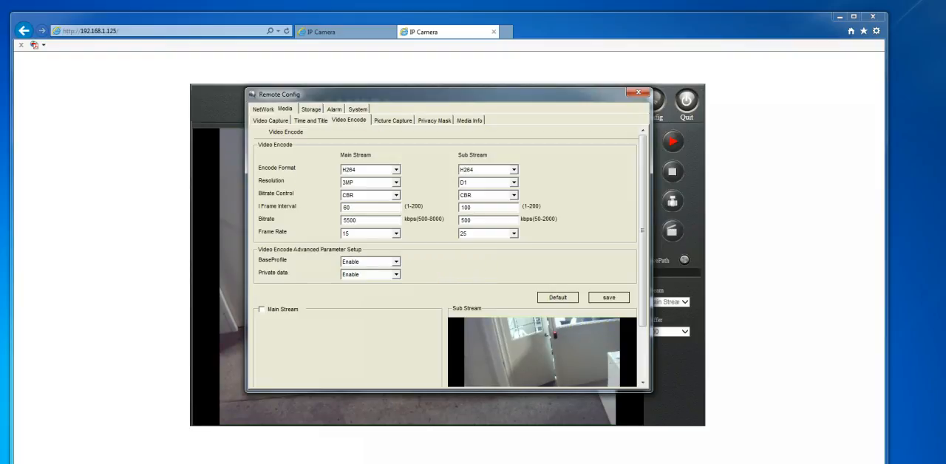
left_click(392, 119)
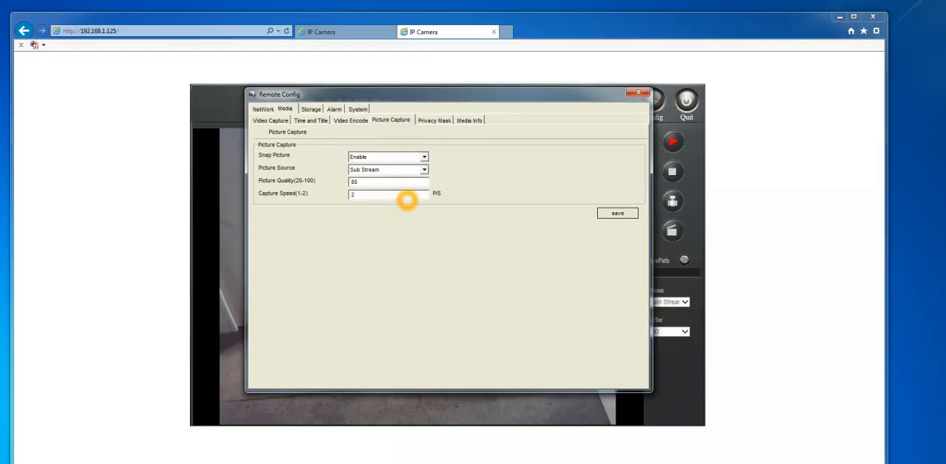
left_click(434, 119)
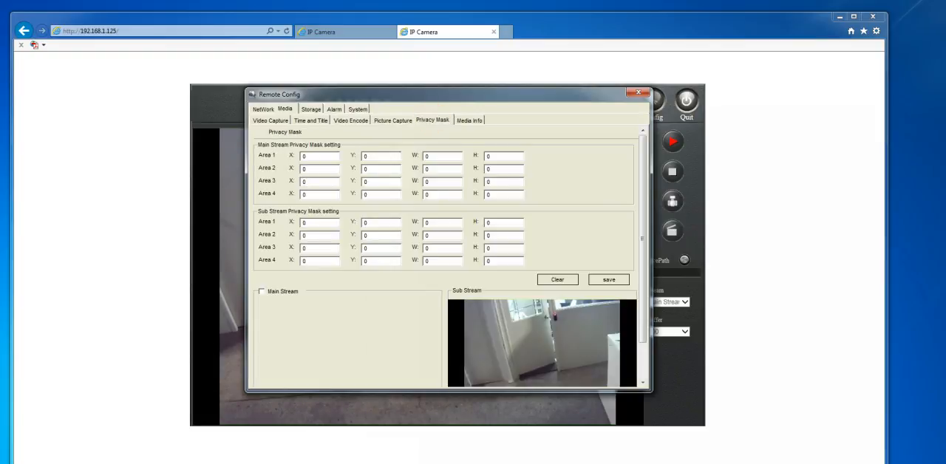
left_click(470, 120)
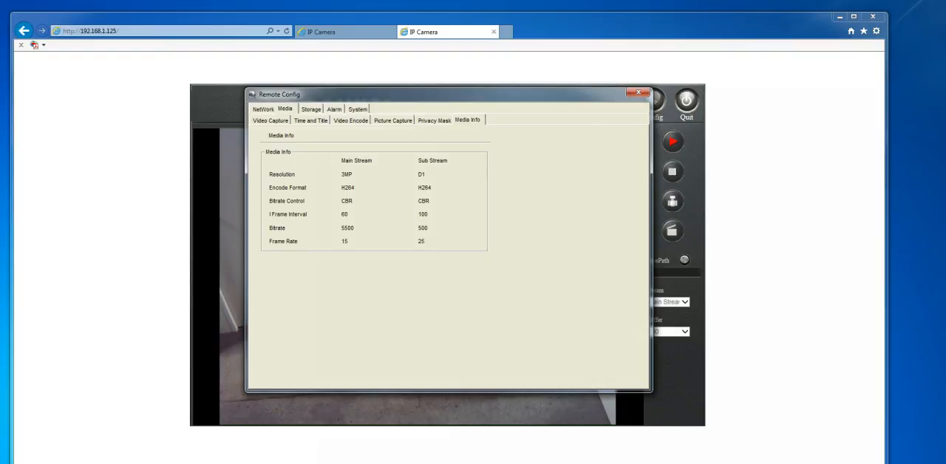
Review the storage settings and the camera's Motion Alarm and Video Lost Alarm settings.
left_click(309, 109)
left_click(322, 120)
left_click(388, 121)
left_click(336, 111)
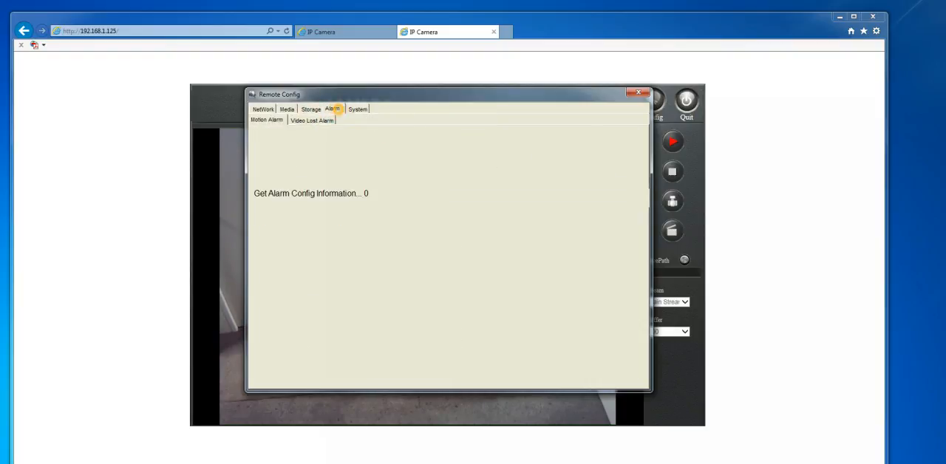
left_click(326, 121)
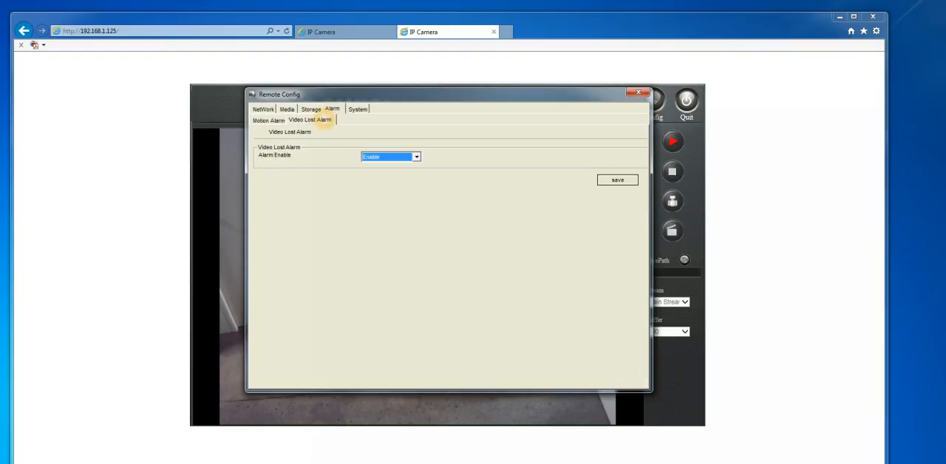
Review the System Maintenance and Regular maintenance settings, including the available maintenance dates.
left_click(357, 109)
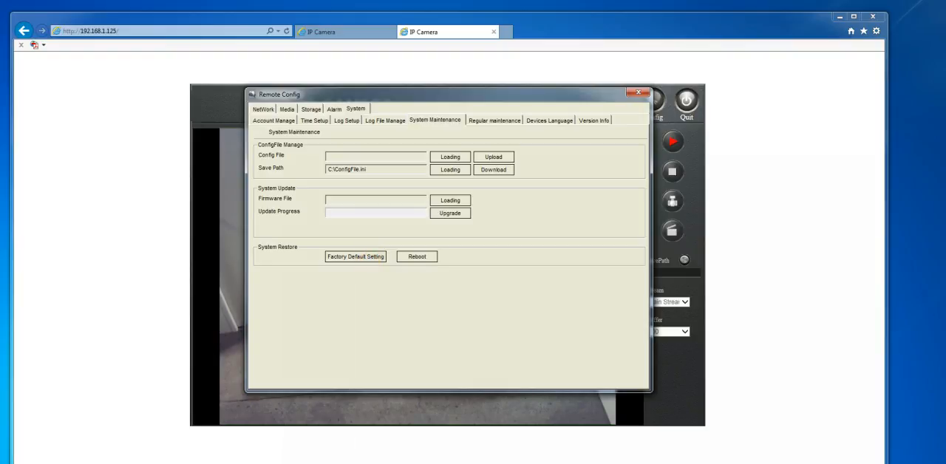
left_click(485, 120)
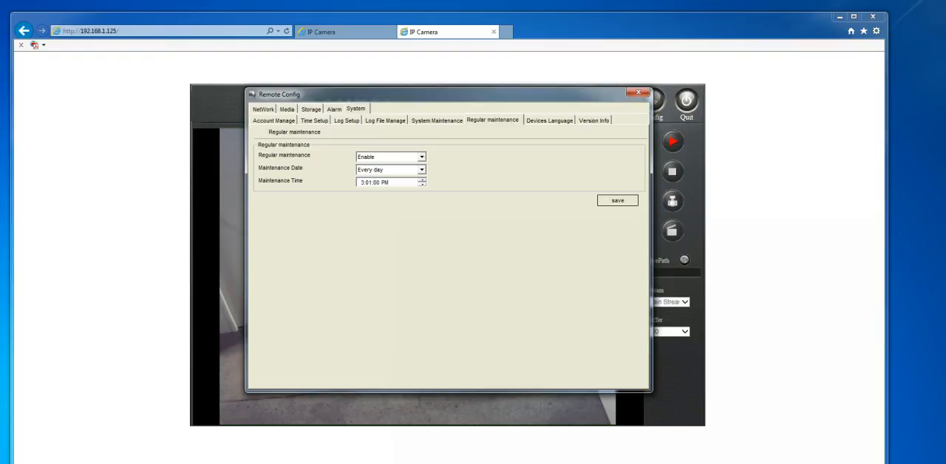
left_click(423, 157)
left_click(423, 157)
left_click(421, 170)
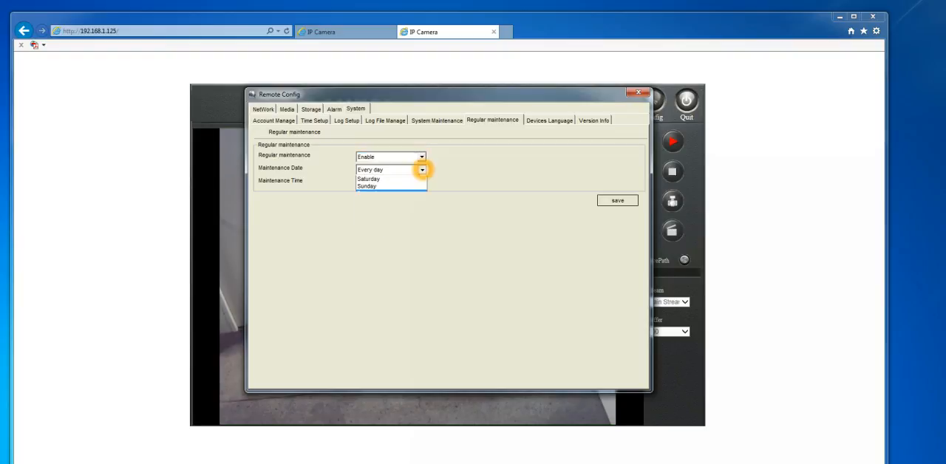
left_click(464, 167)
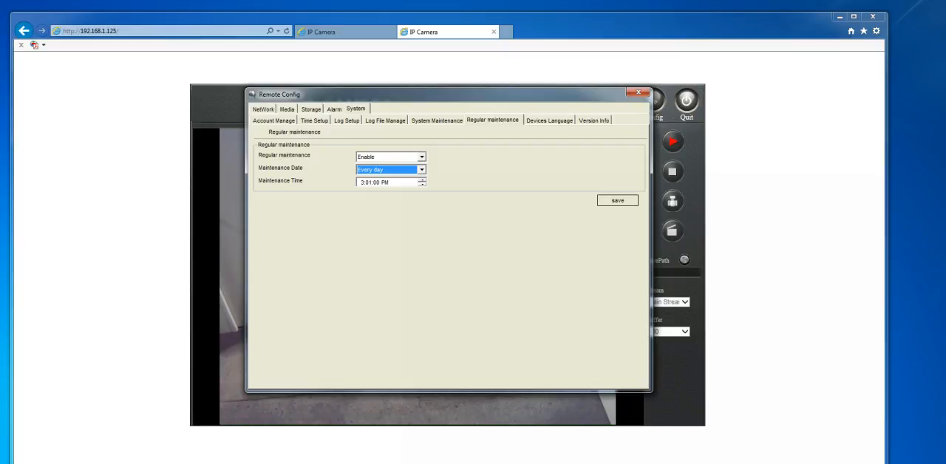
left_click(447, 192)
View the Devices Language settings, revisit Regular maintenance and display the camera's version information.
left_click(542, 118)
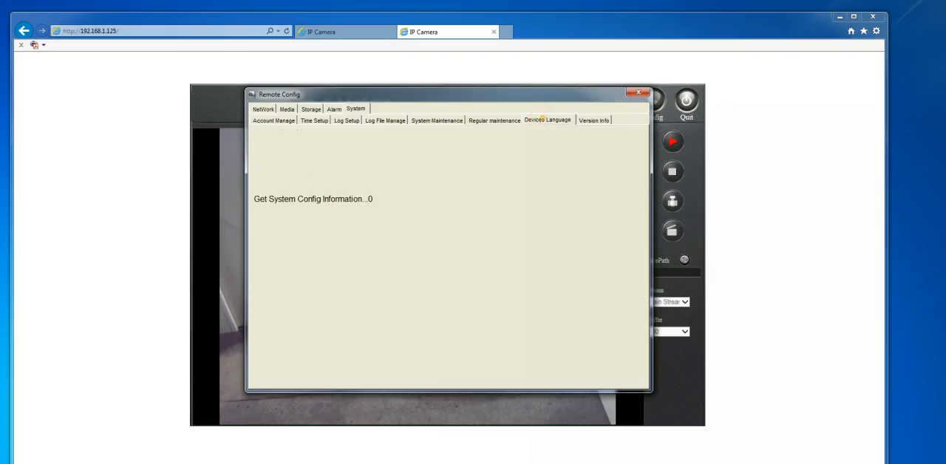
left_click(488, 119)
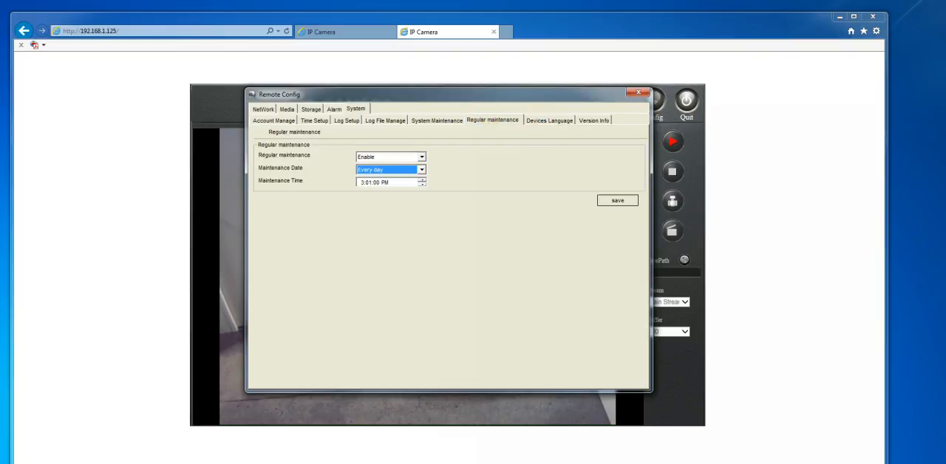
left_click(443, 185)
left_click(591, 119)
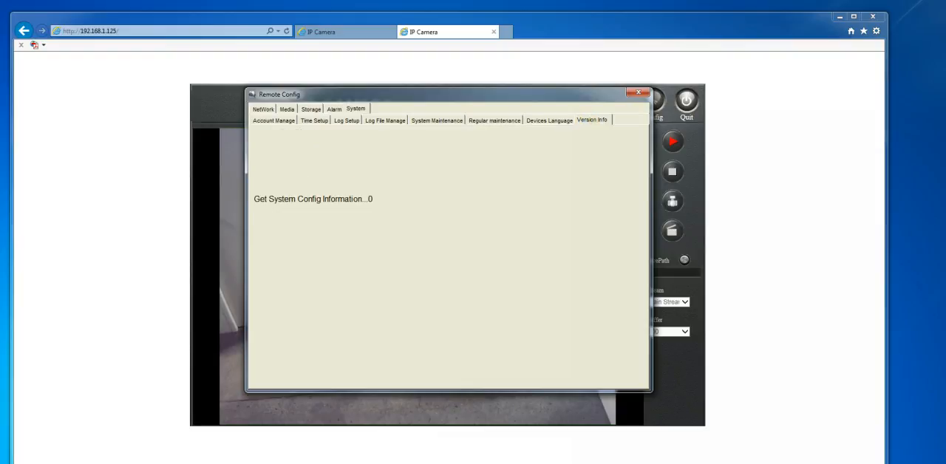
left_click(492, 153)
left_click(362, 132)
Set the camera's time zone to (GMT+10:00) in the Time Setup and save.
left_click(311, 120)
left_click(369, 167)
left_click(450, 185)
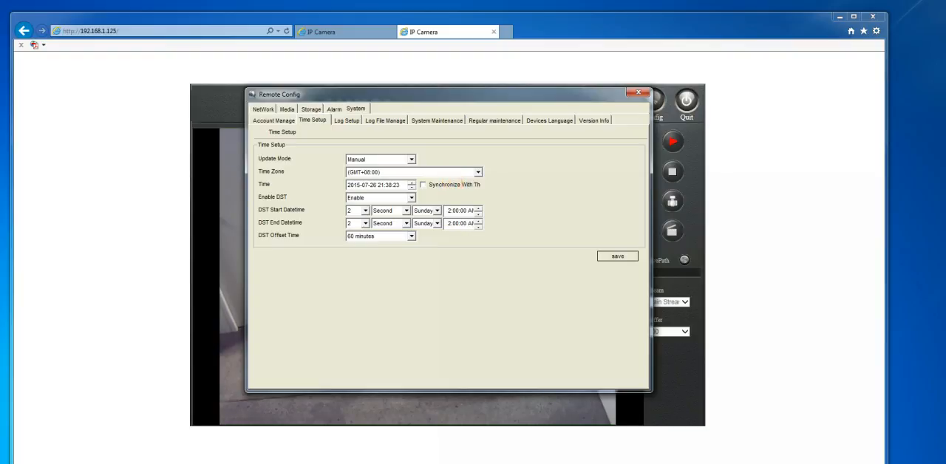
left_click(478, 172)
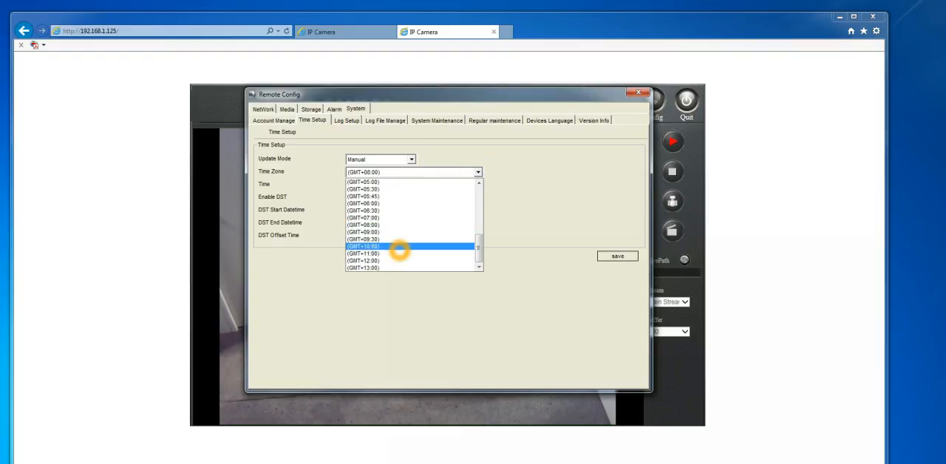
left_click(398, 247)
left_click(613, 257)
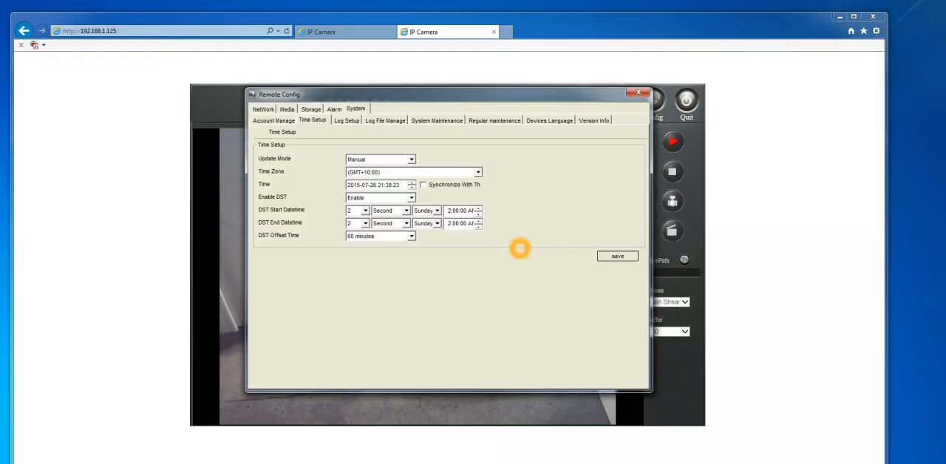
left_click(347, 121)
left_click(623, 138)
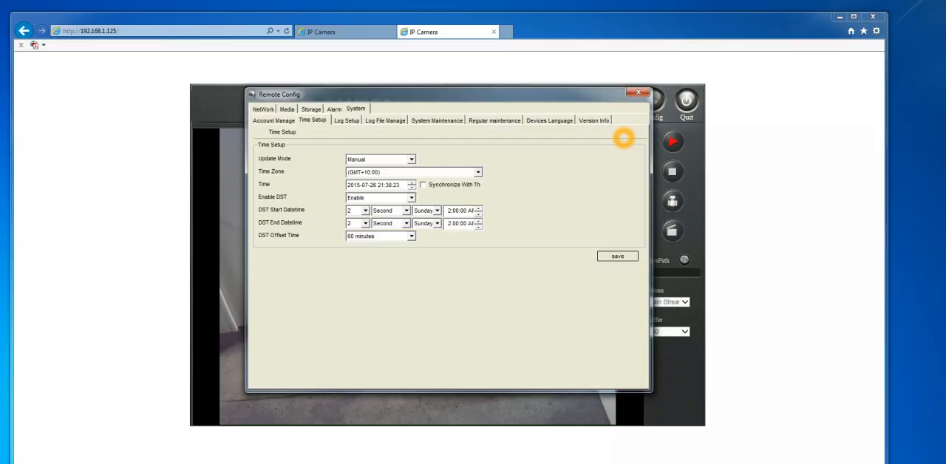
left_click(402, 253)
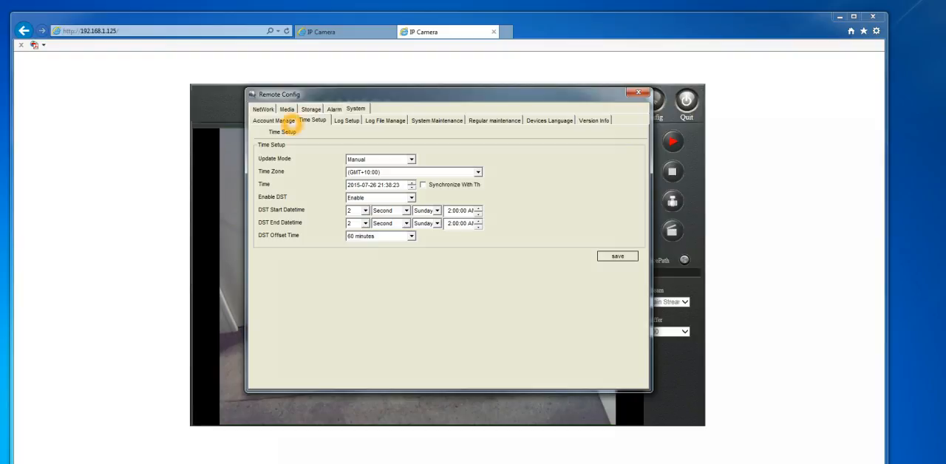
left_click(261, 137)
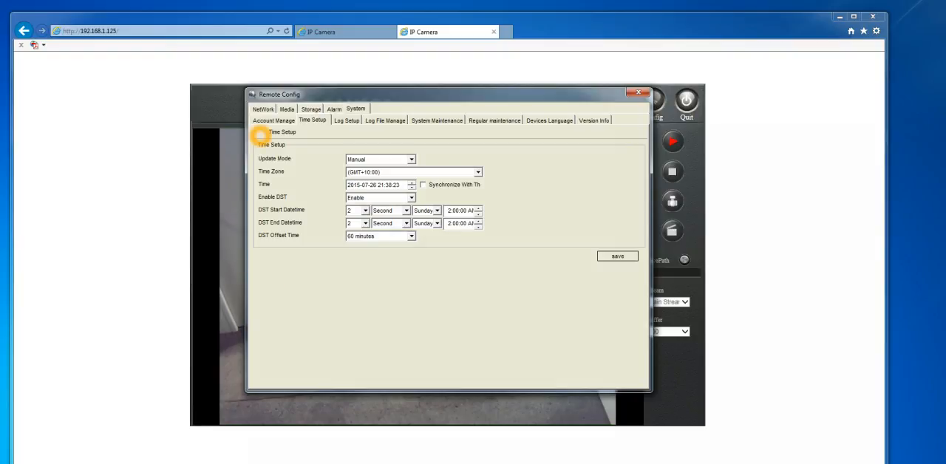
left_click(305, 133)
Return to the Video Encode settings and view the resolution choices for the main stream.
left_click(294, 110)
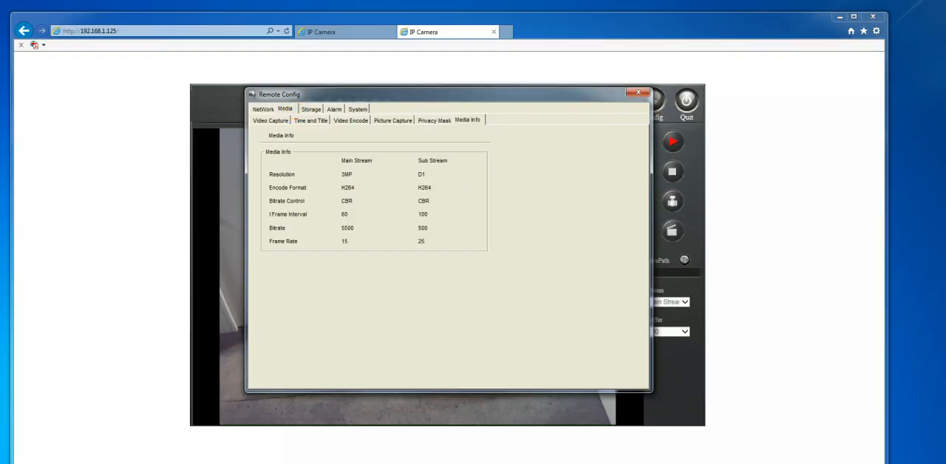
left_click(347, 121)
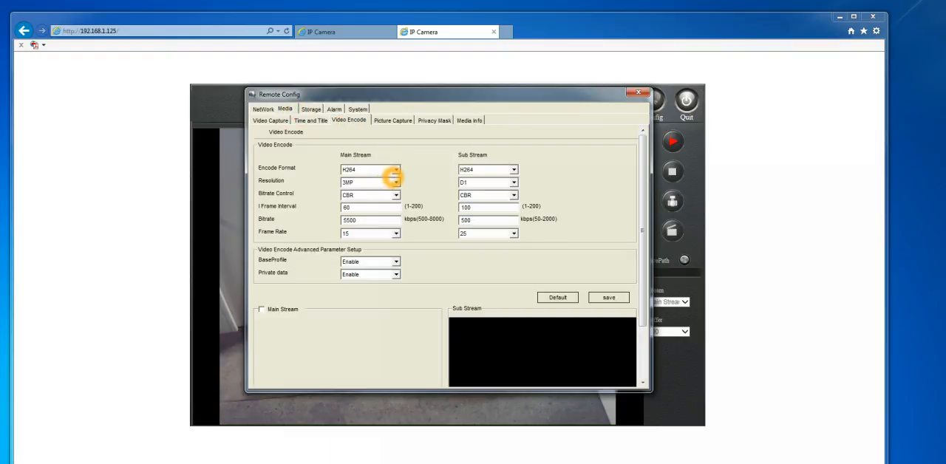
left_click(395, 182)
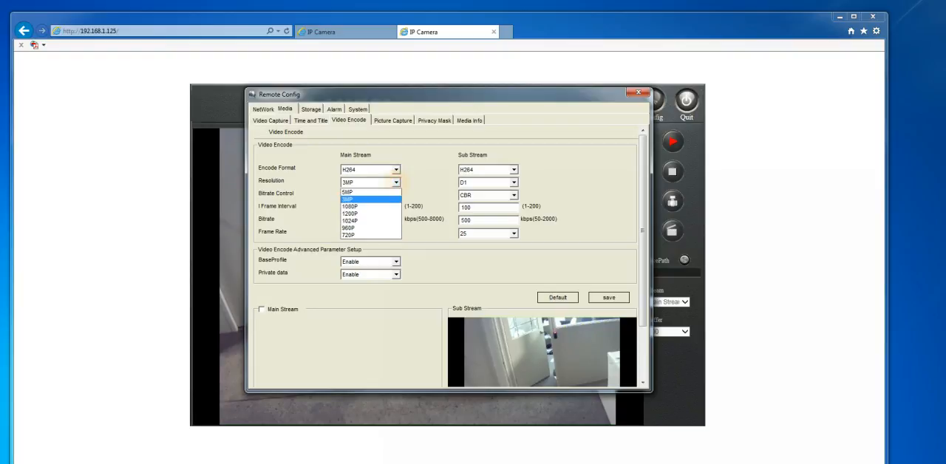
left_click(432, 147)
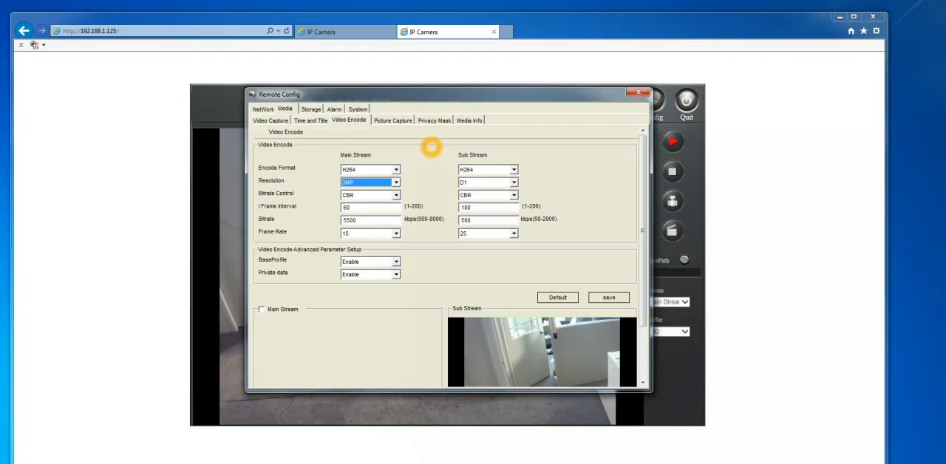